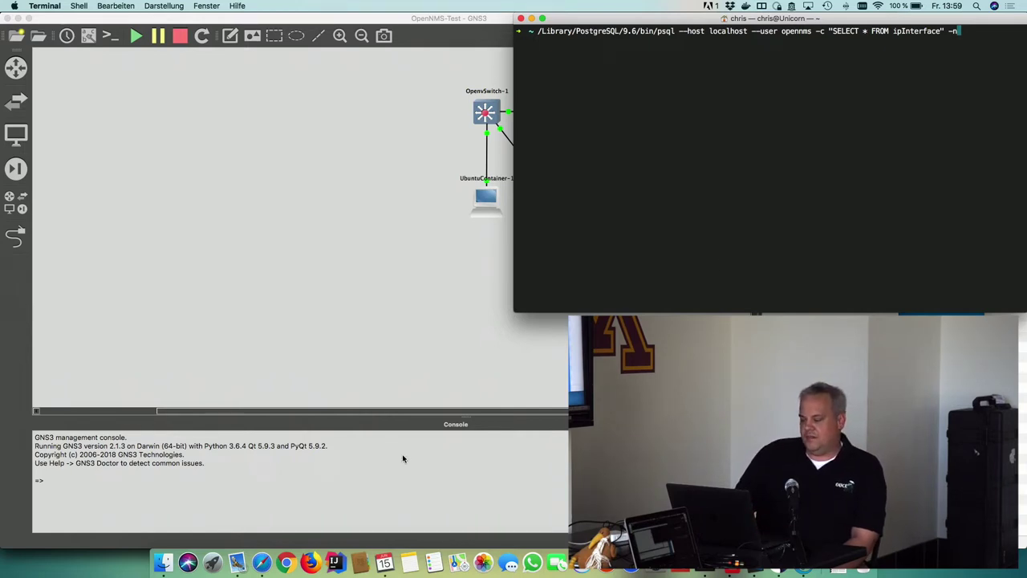
# In Safari, go to admin > Configure OpenNMS > Manage Provisioning Requisitions and open My-Requisition
pyautogui.click(261, 561)
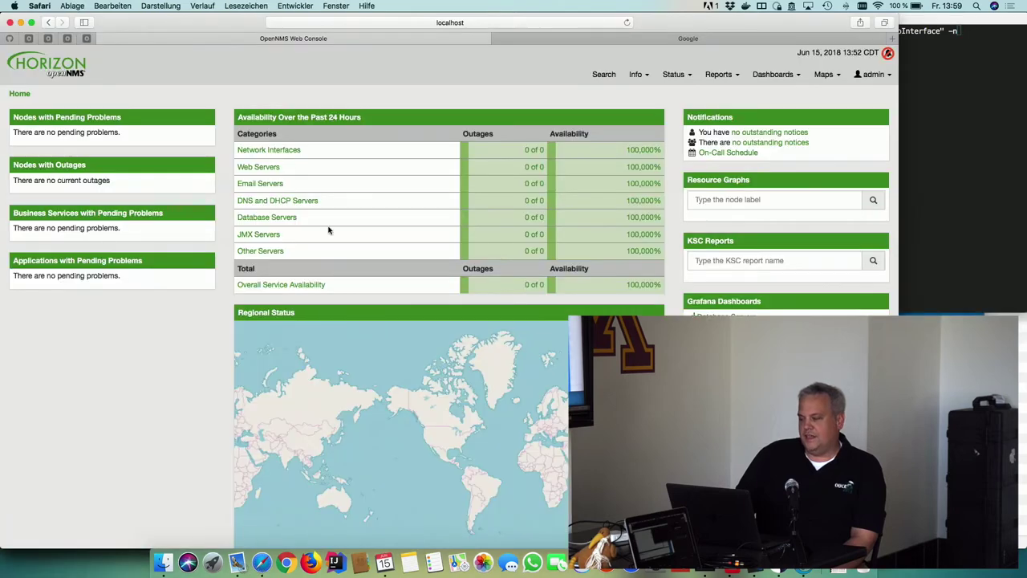
pyautogui.click(873, 74)
pyautogui.click(846, 104)
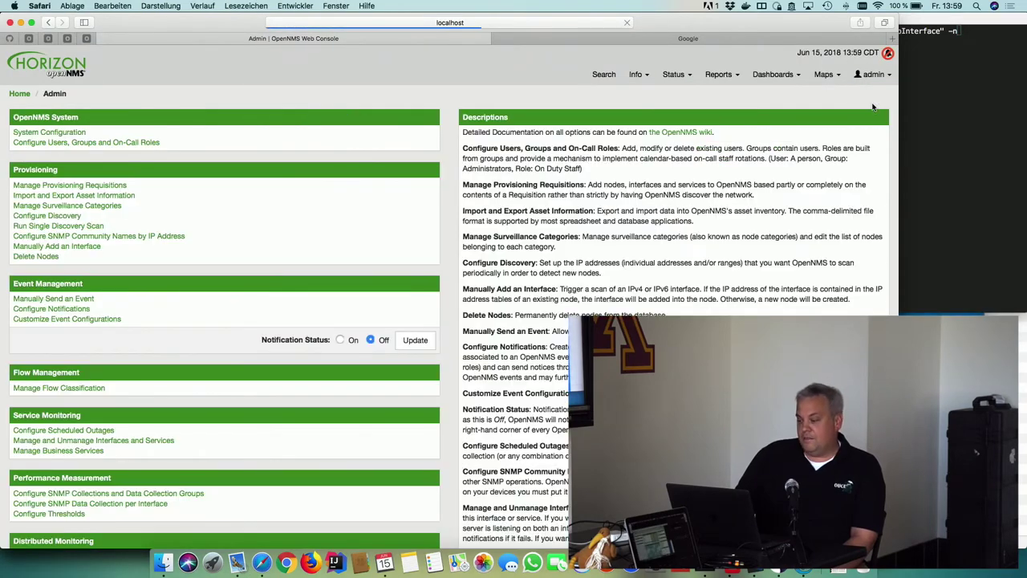
pyautogui.click(100, 187)
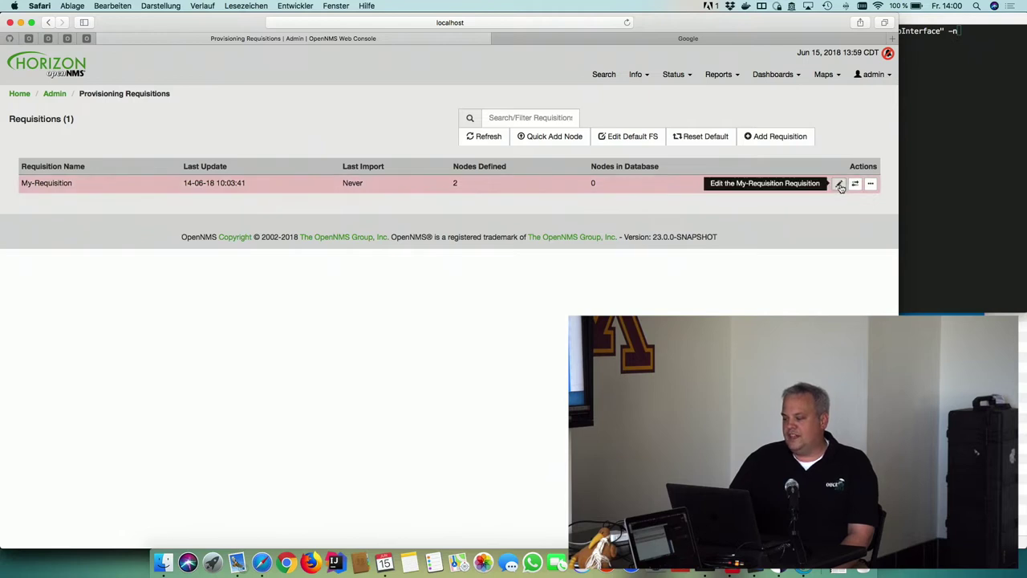
pyautogui.click(838, 184)
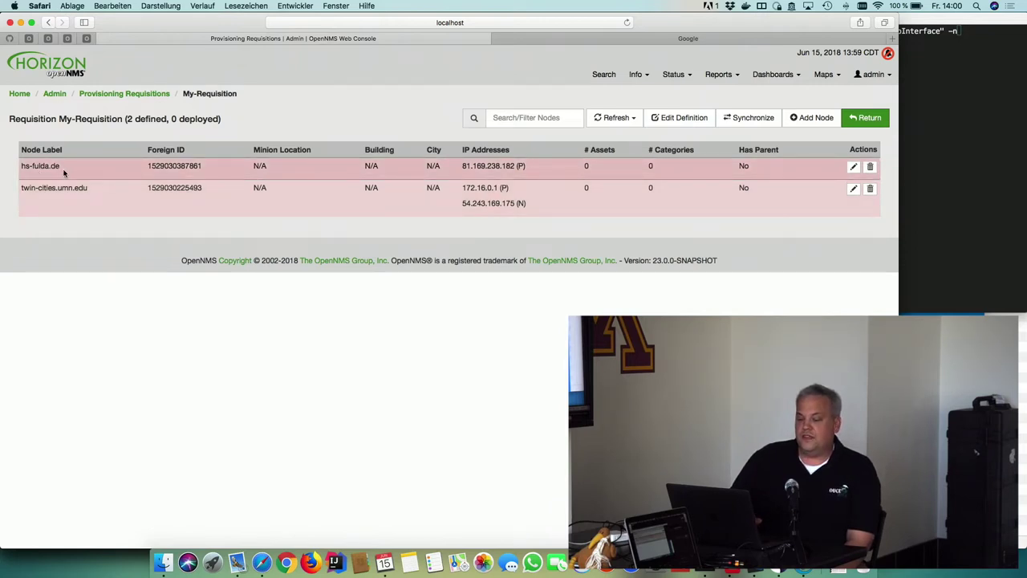
# Highlight the node labels hs-fulda.de and twin-cities.umn.edu in My-Requisition
pyautogui.moveTo(62, 166); pyautogui.dragTo(24, 163)
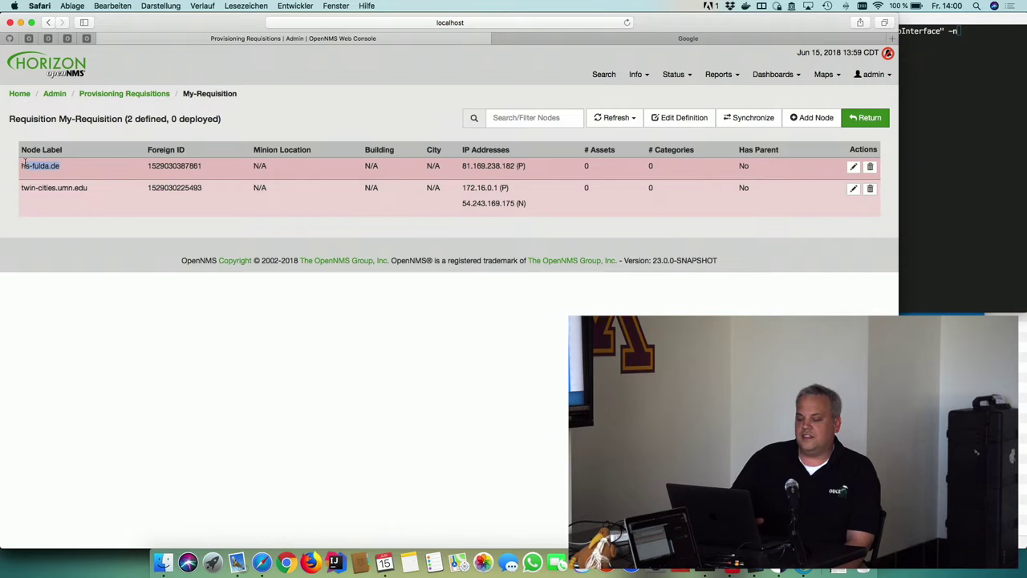
pyautogui.click(24, 164)
pyautogui.doubleClick(50, 187)
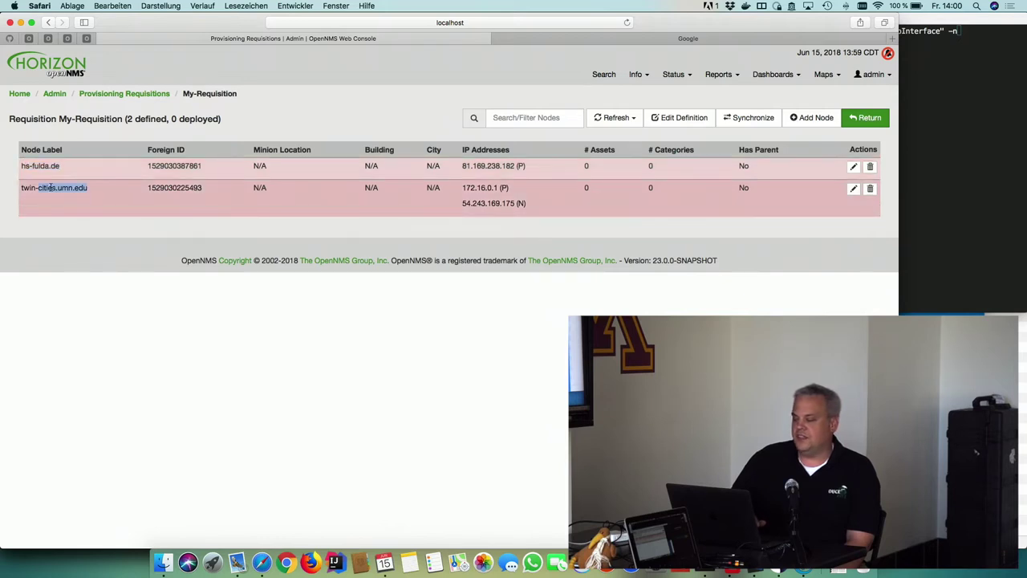
pyautogui.doubleClick(265, 394)
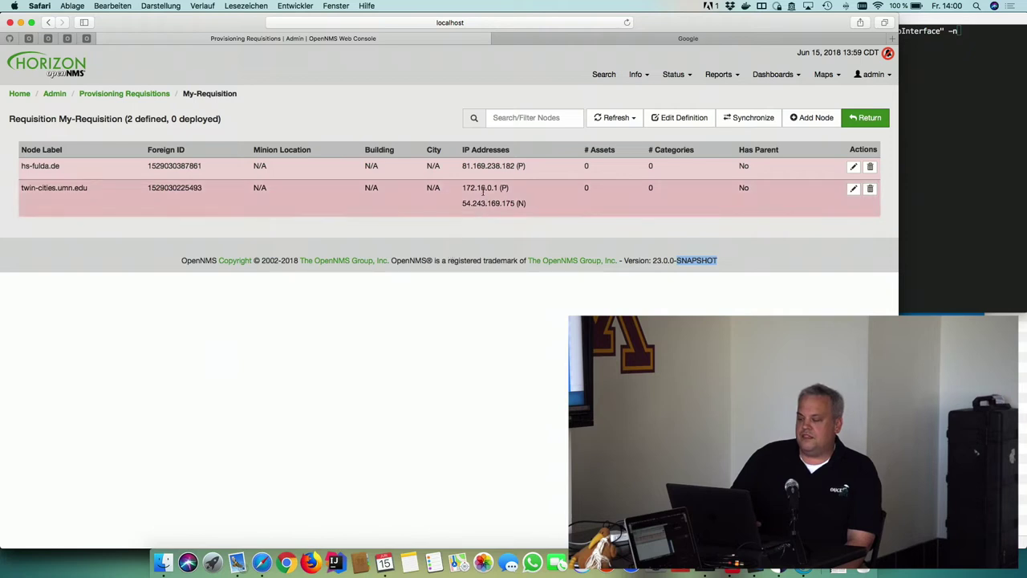
# Highlight twin-cities.umn.edu's IP addresses 172.16.0.1 and 54.243.169.175
pyautogui.moveTo(463, 186); pyautogui.dragTo(514, 187)
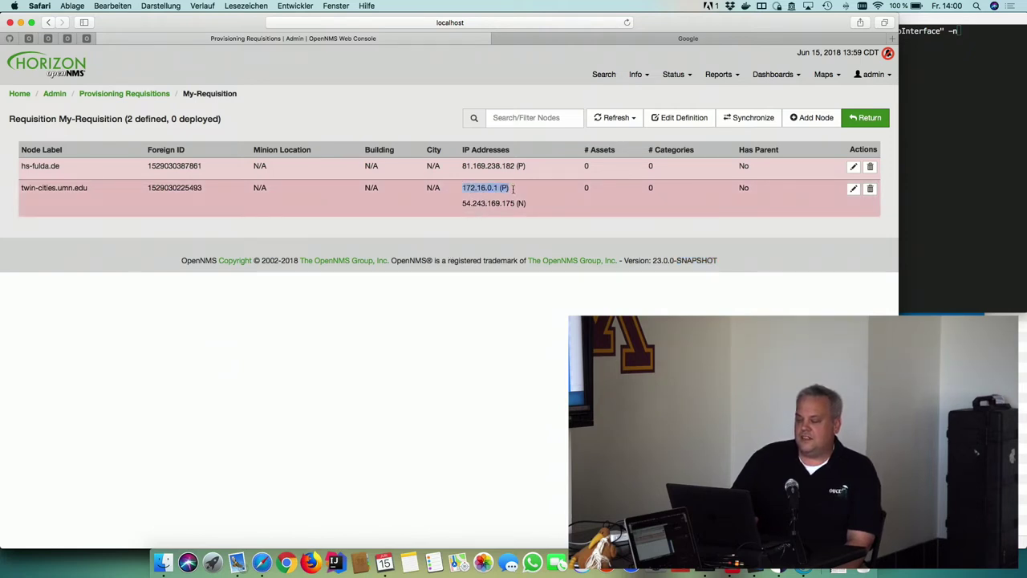
pyautogui.click(513, 189)
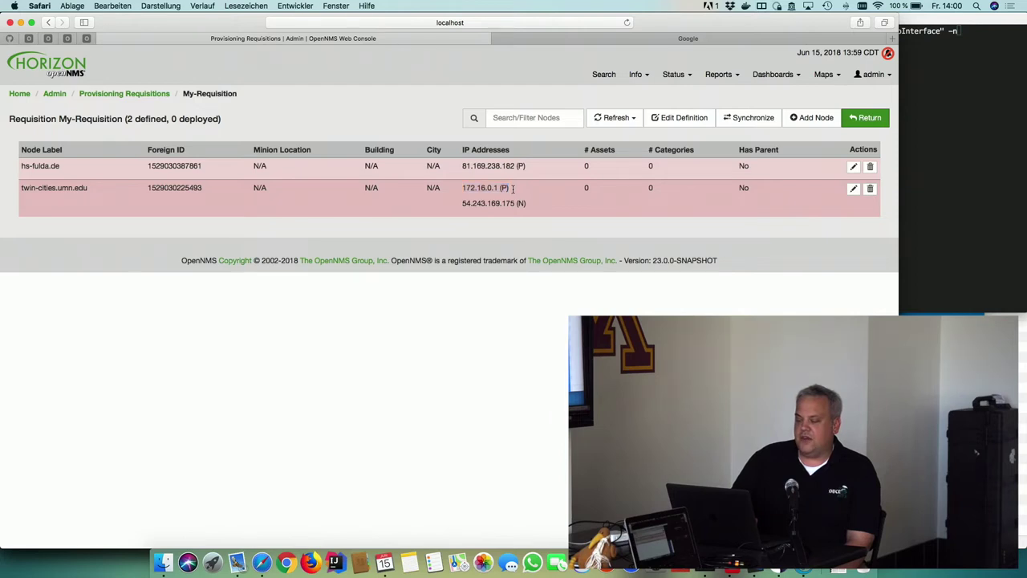
pyautogui.moveTo(512, 189); pyautogui.dragTo(462, 187)
pyautogui.click(468, 199)
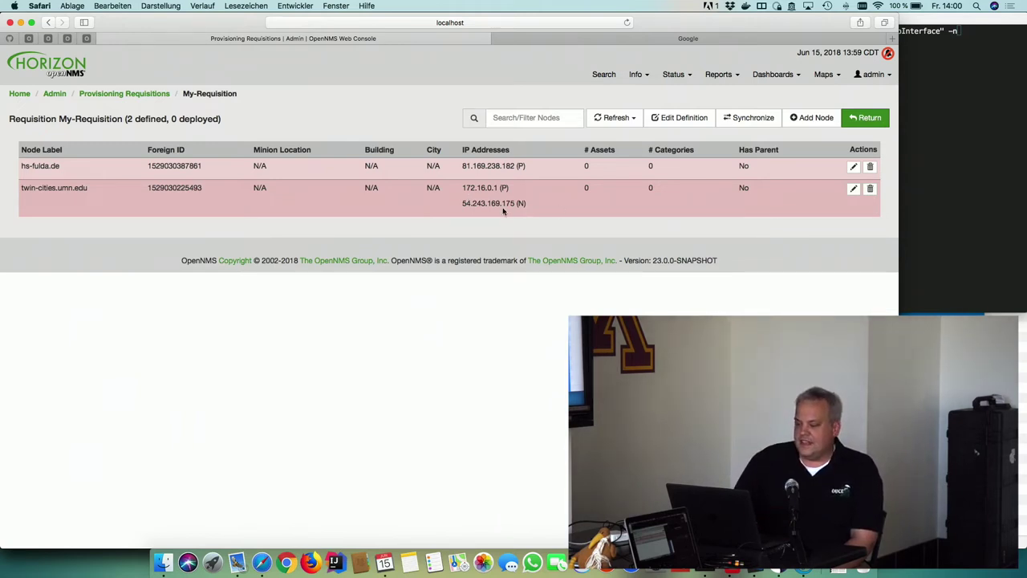
pyautogui.moveTo(515, 203); pyautogui.dragTo(463, 202)
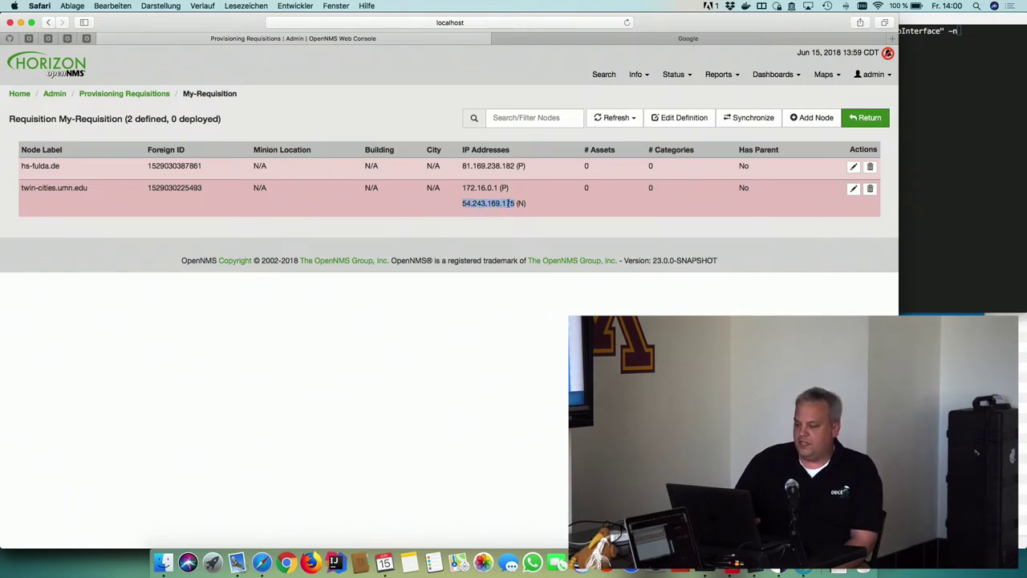
pyautogui.moveTo(516, 203); pyautogui.dragTo(463, 201)
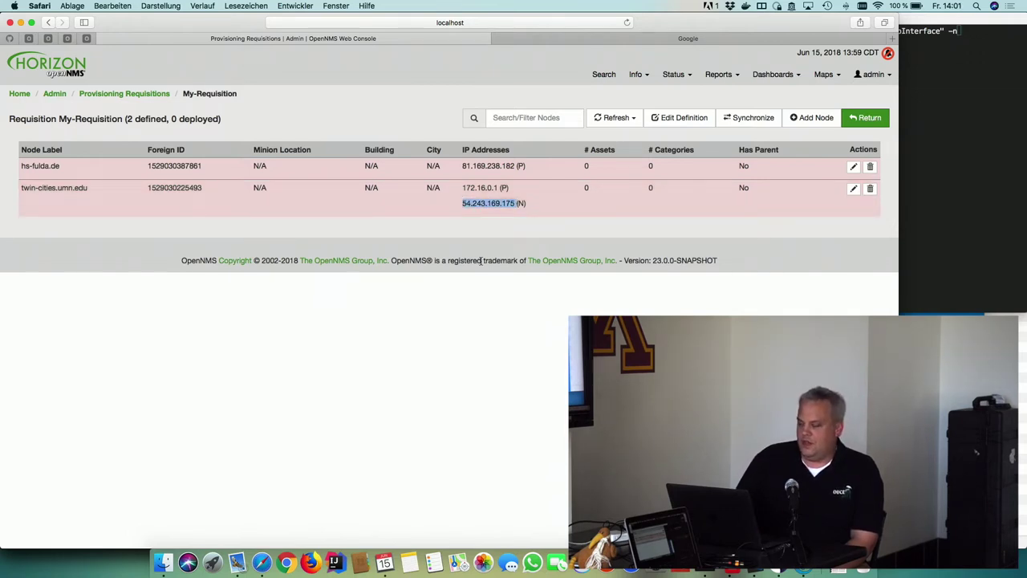
pyautogui.click(529, 228)
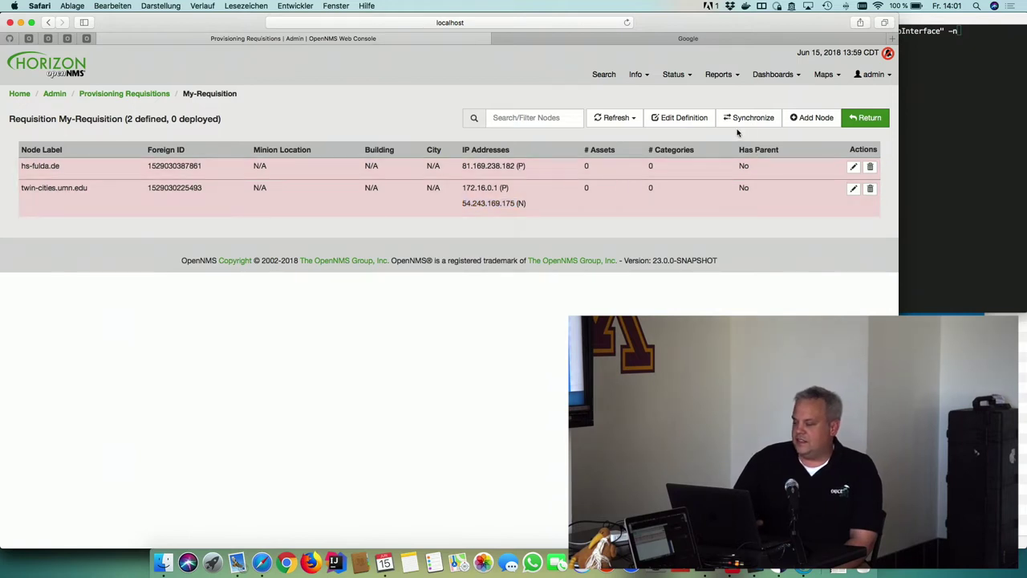
# Open My-ScriptPolicy from the Policies tab of My-Requisition's foreign source definition
pyautogui.click(703, 120)
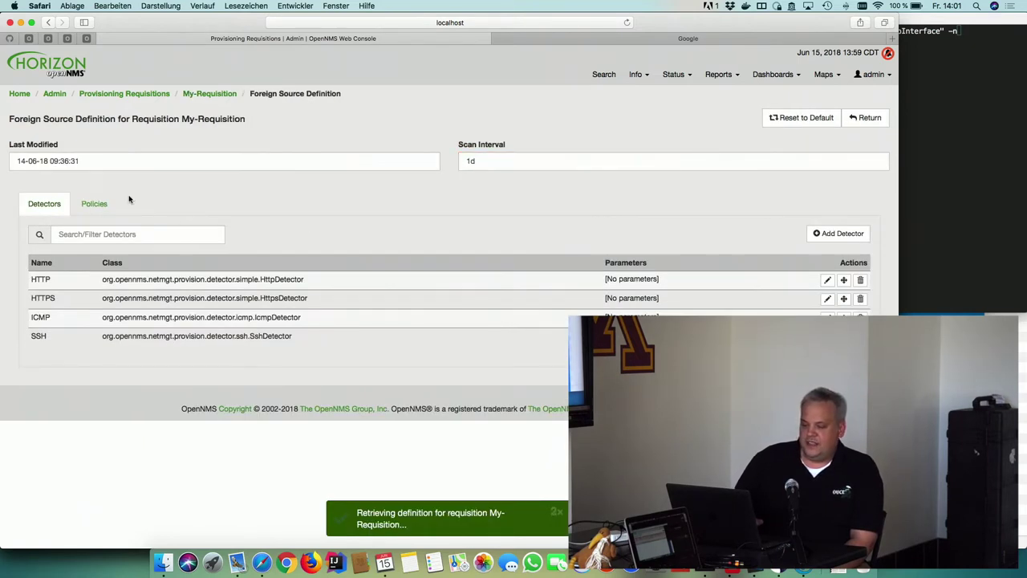
pyautogui.click(97, 204)
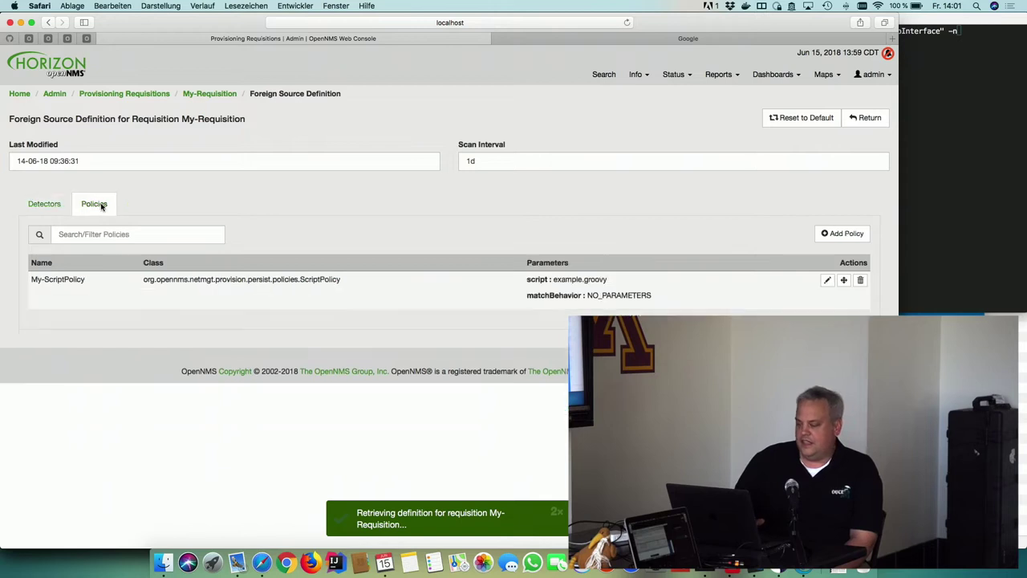
pyautogui.click(825, 281)
# Review the policy's Name, Class and script fields, then view example.groovy in VS Code
pyautogui.click(364, 134)
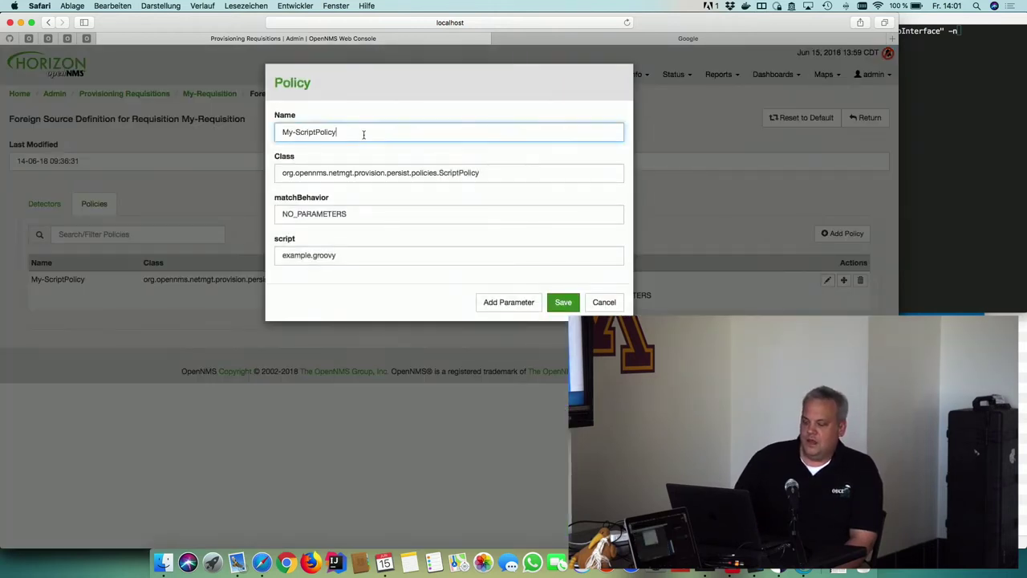
pyautogui.click(428, 177)
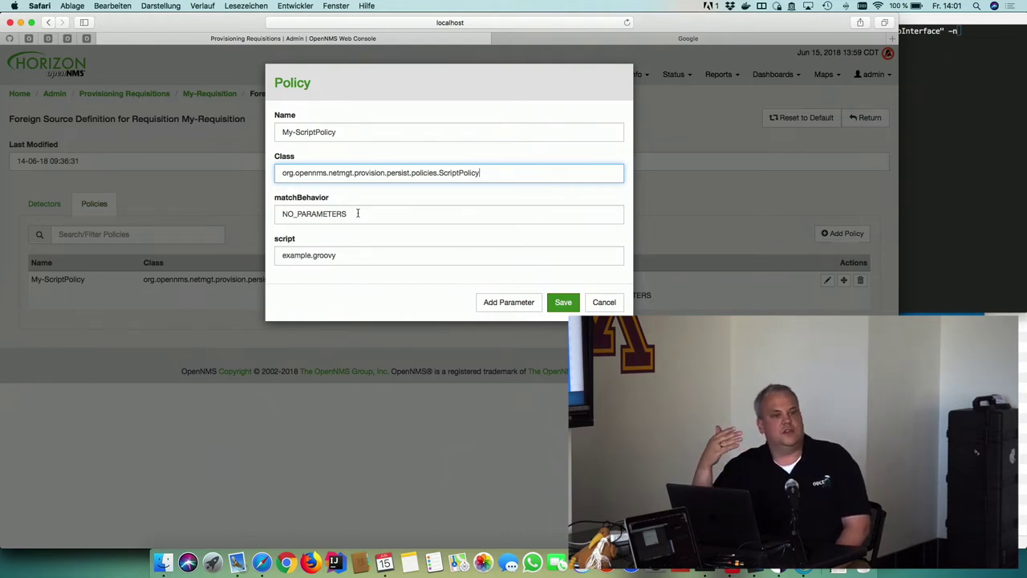
pyautogui.click(335, 251)
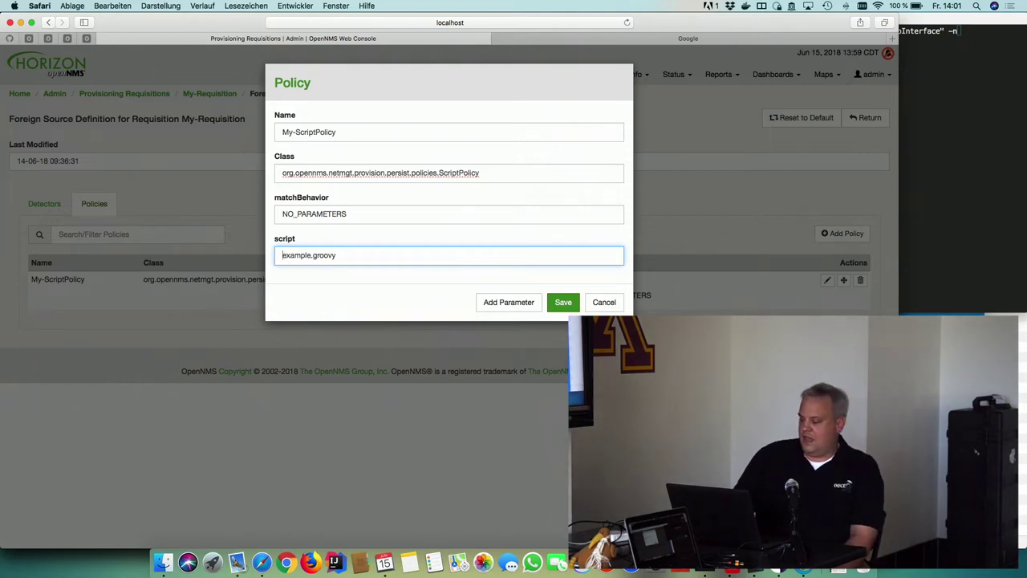
pyautogui.press('super+Tab')
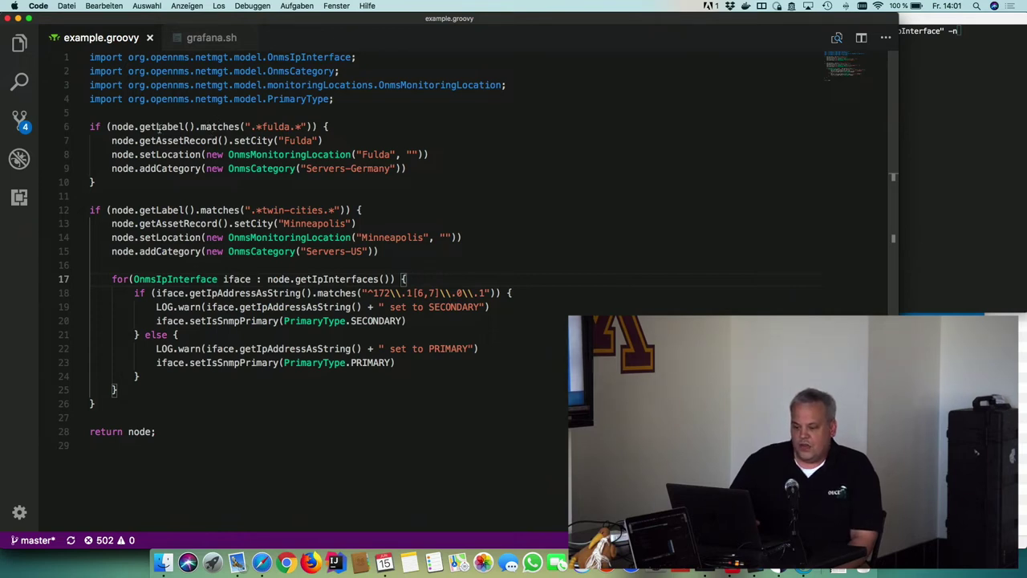
pyautogui.tripleClick(158, 128)
pyautogui.click(158, 128)
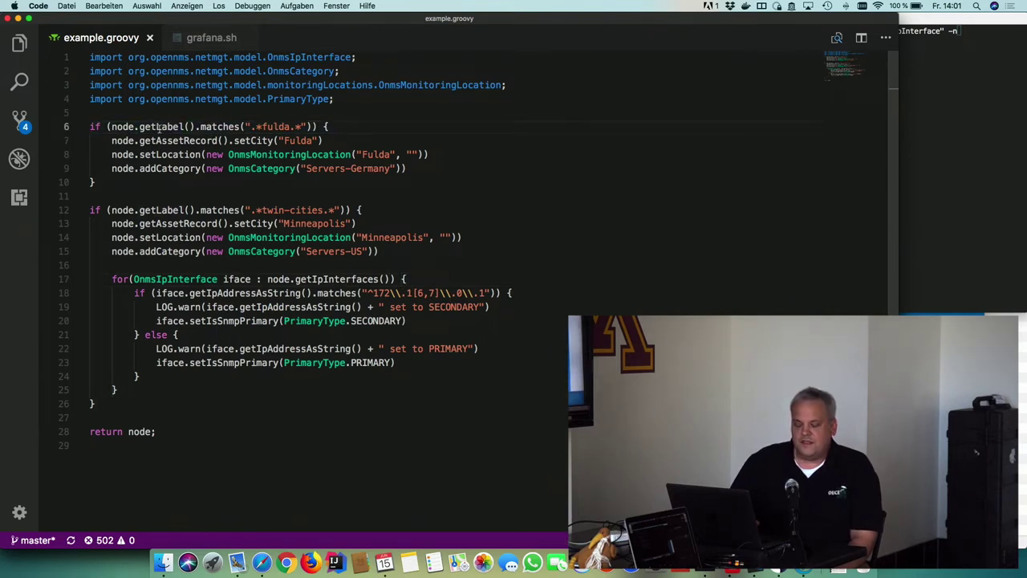
pyautogui.doubleClick(273, 126)
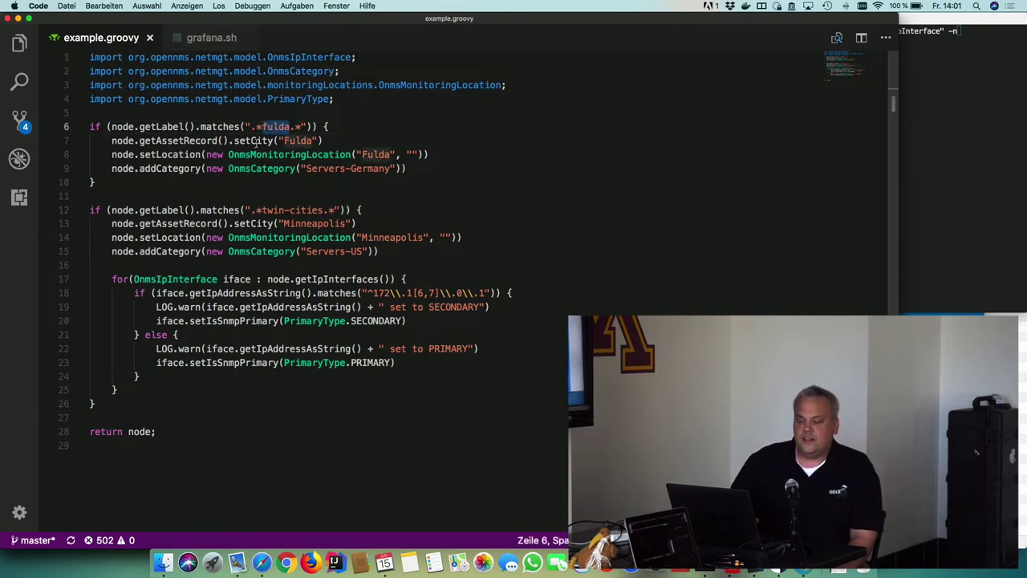
pyautogui.doubleClick(255, 141)
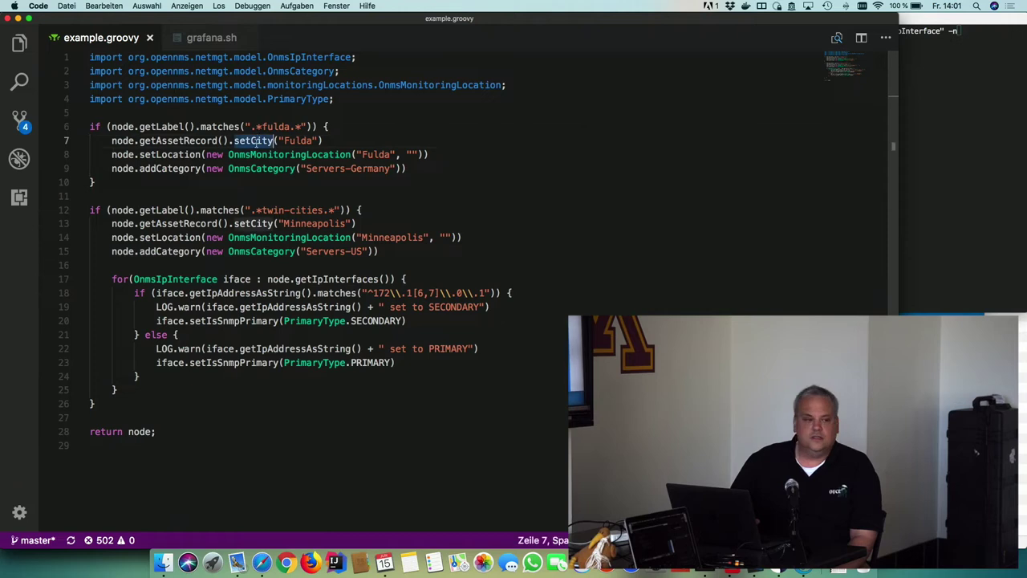
pyautogui.doubleClick(172, 154)
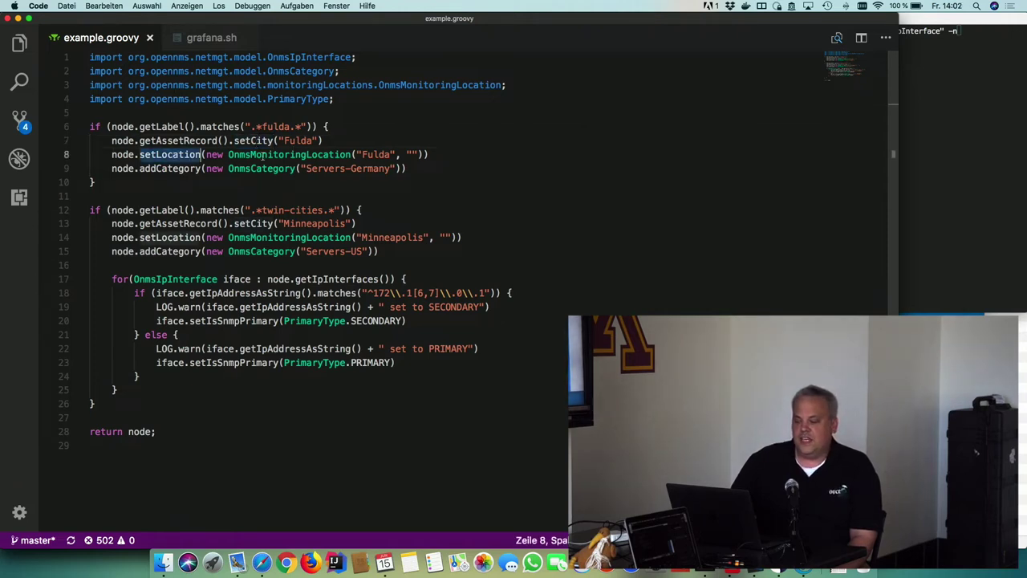
pyautogui.doubleClick(375, 155)
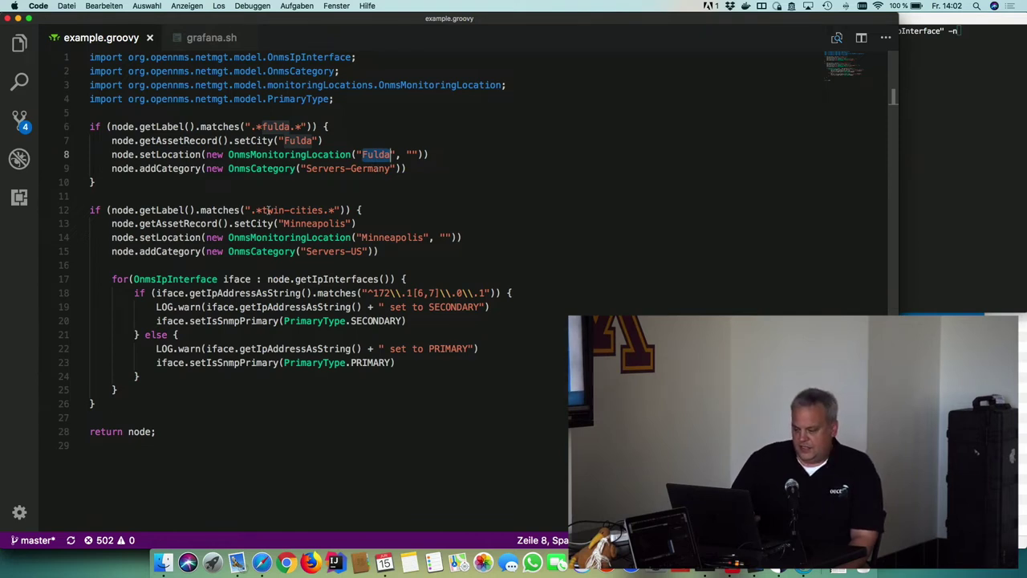
pyautogui.doubleClick(269, 210)
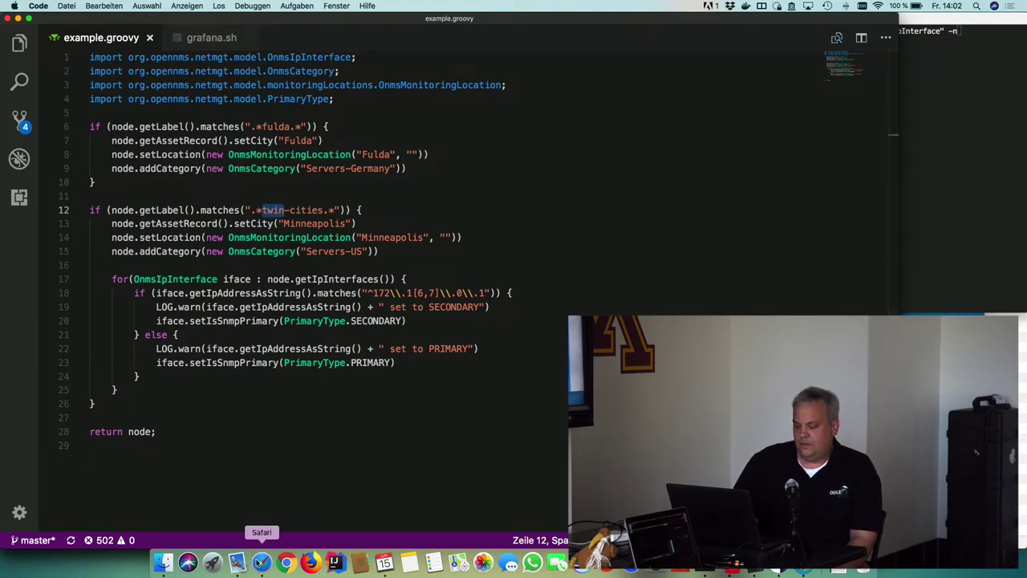
pyautogui.click(261, 561)
# Close the policy without saving and synchronize My-Requisition, rescanning existing nodes
pyautogui.click(604, 302)
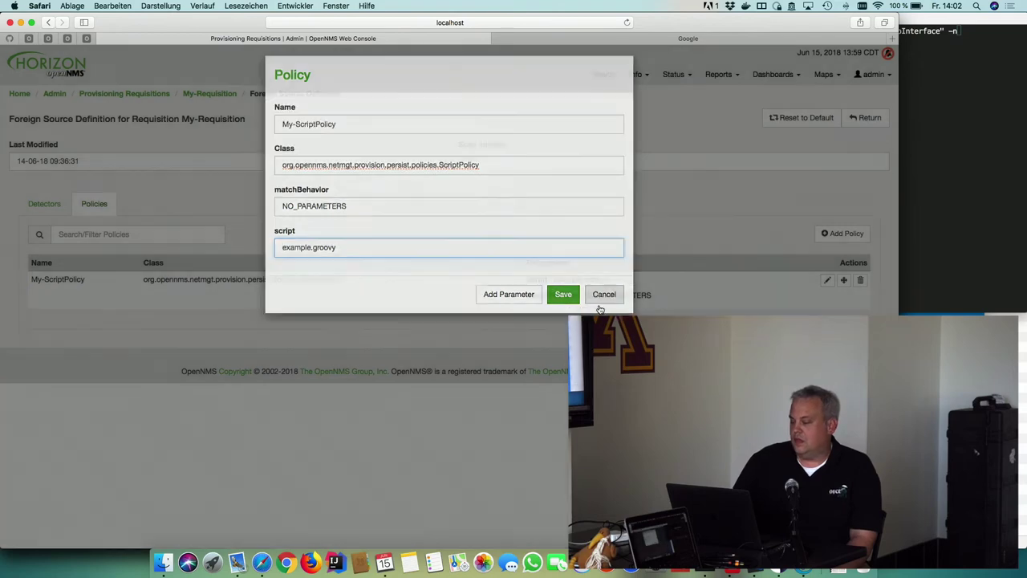
pyautogui.click(878, 122)
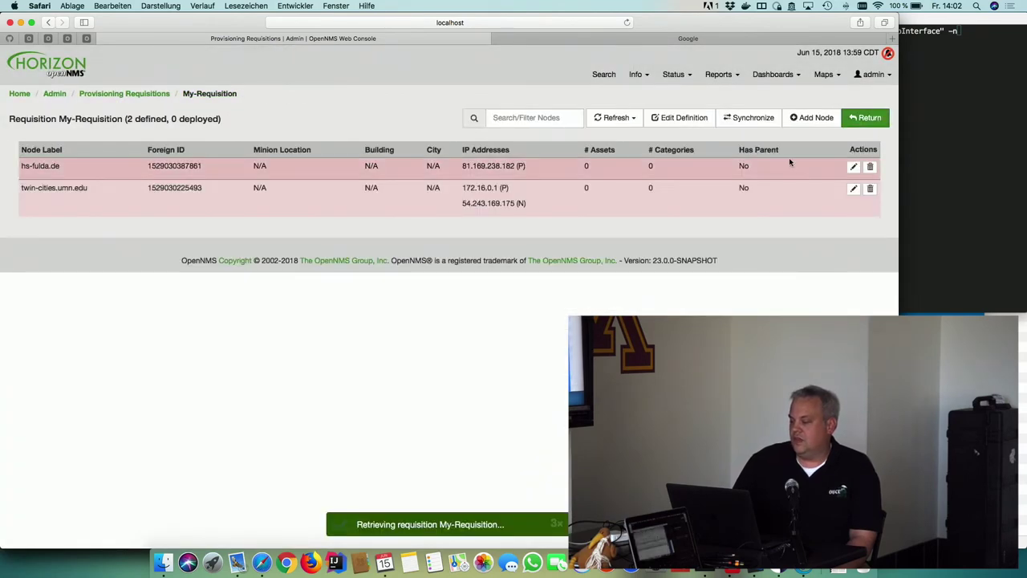
pyautogui.click(750, 118)
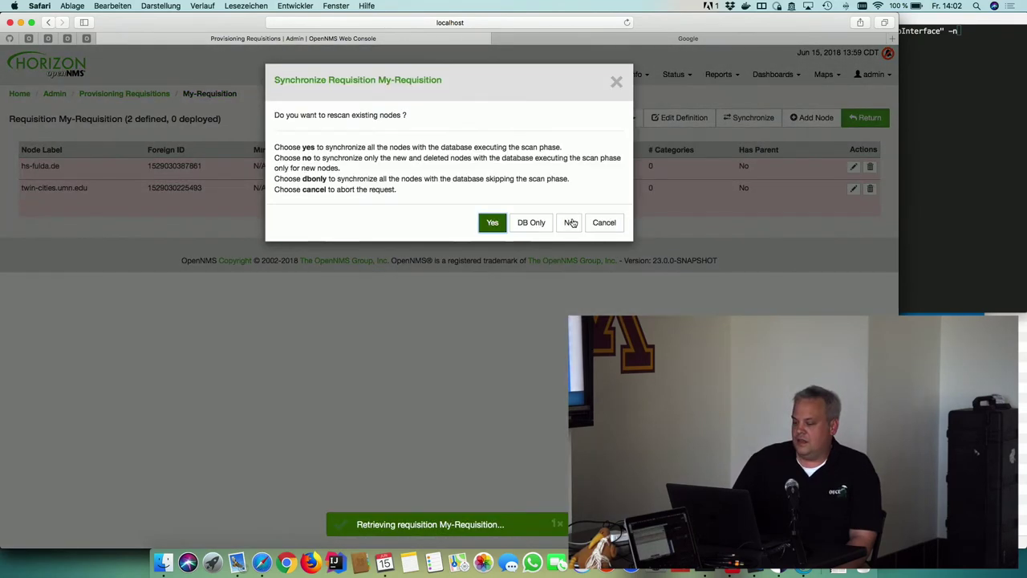
pyautogui.click(493, 223)
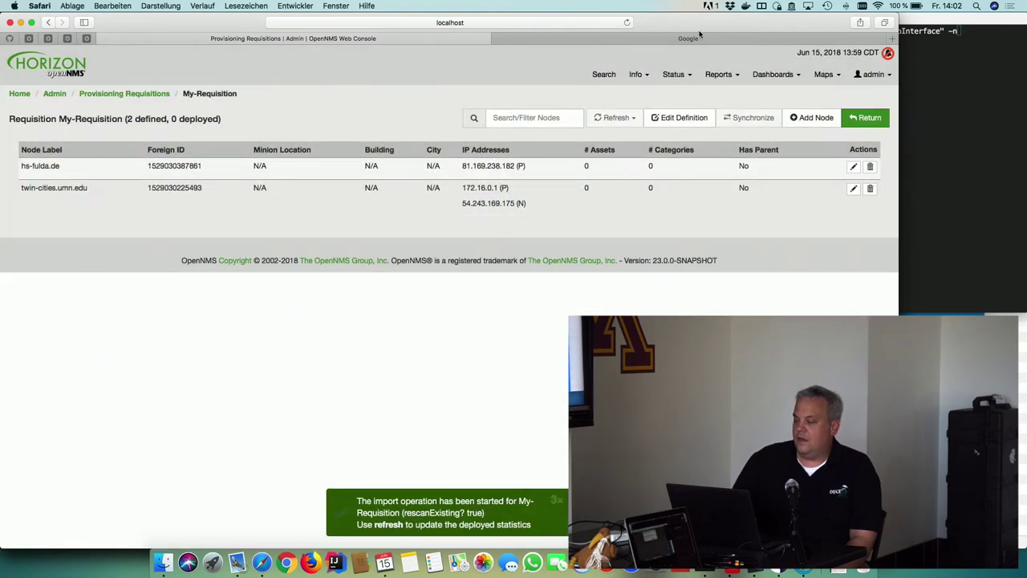
# Open Info > Nodes, zoom the page in, and refresh the node list repeatedly
pyautogui.moveTo(636, 76)
pyautogui.click(618, 93)
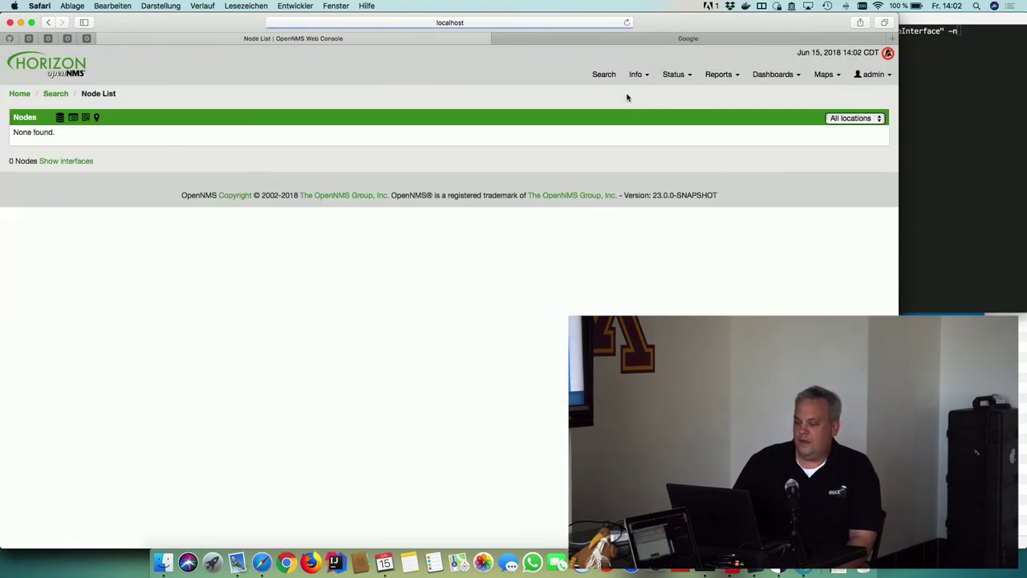
pyautogui.press('super+r')
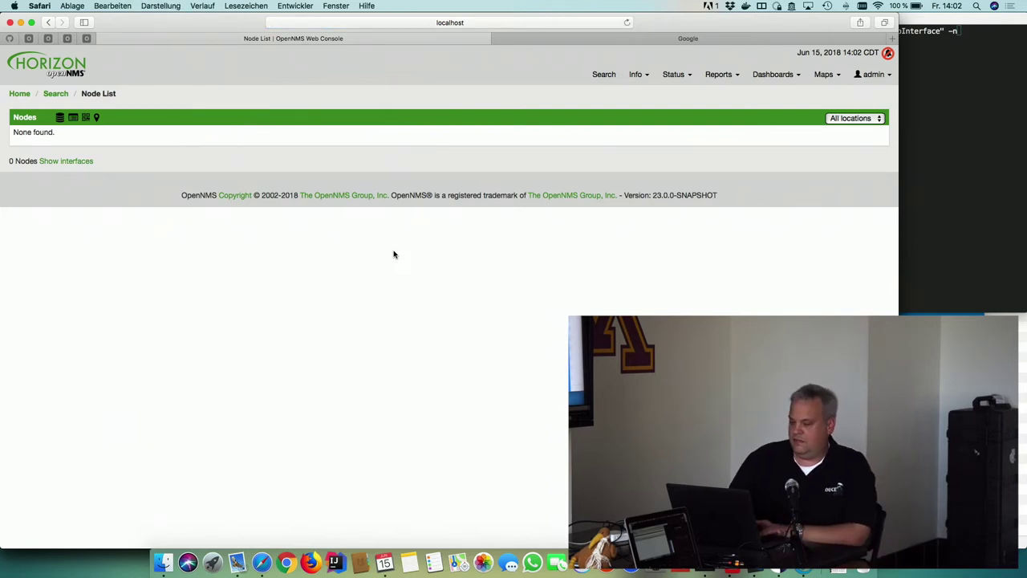
pyautogui.press('super+plus')
pyautogui.press('super+plus')
pyautogui.press('super+r')
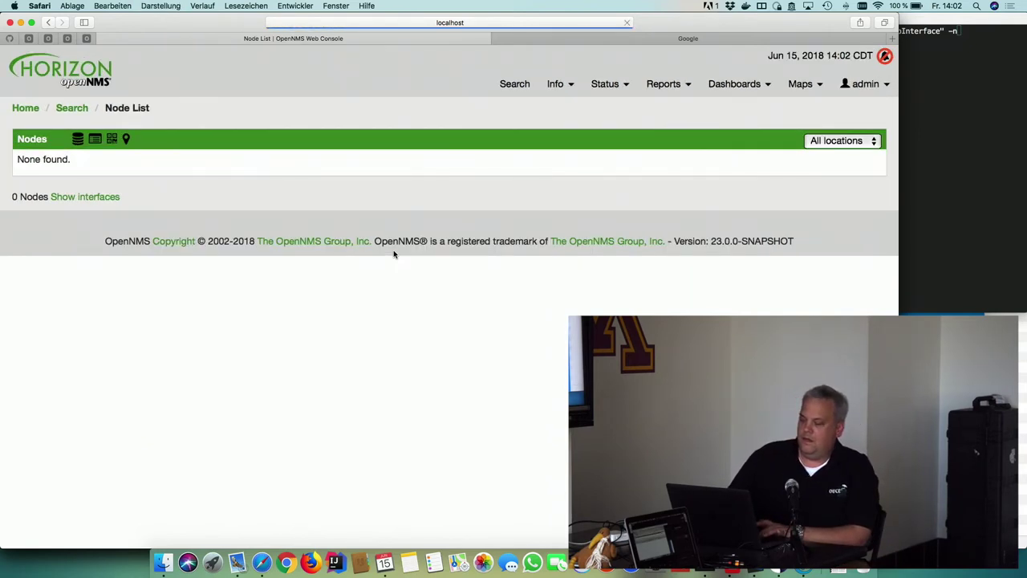
pyautogui.press('super+r')
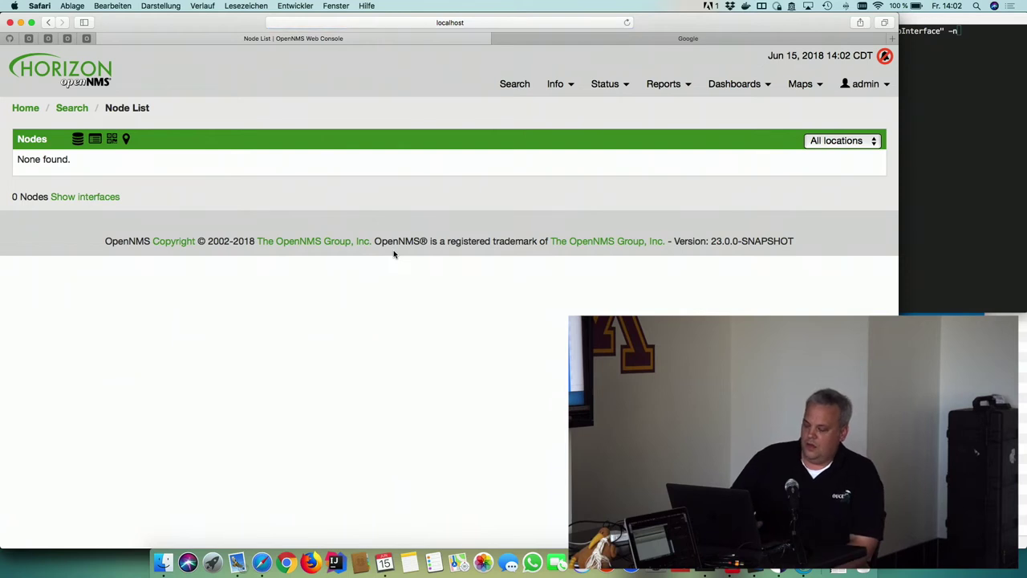
pyautogui.press('super+r')
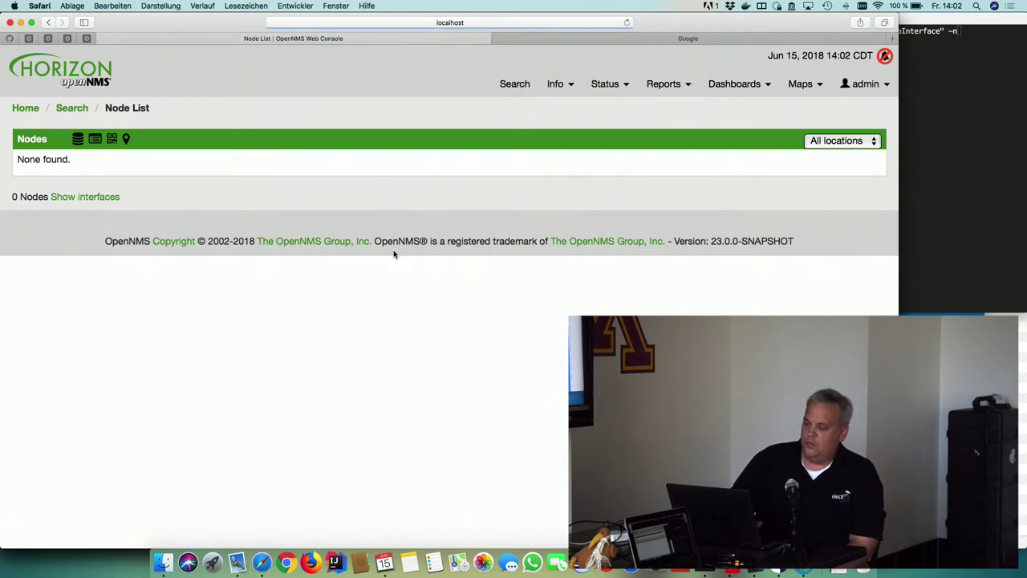
pyautogui.press('super+r')
pyautogui.press('super+r')
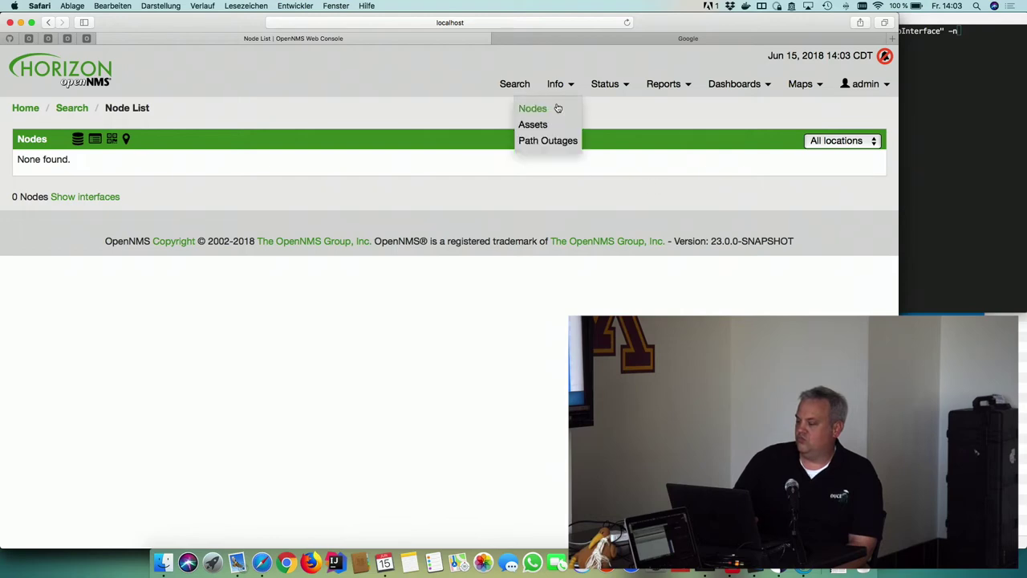
pyautogui.click(555, 105)
# Check My-Requisition in Manage Provisioning Requisitions, then return to the node list
pyautogui.moveTo(857, 85)
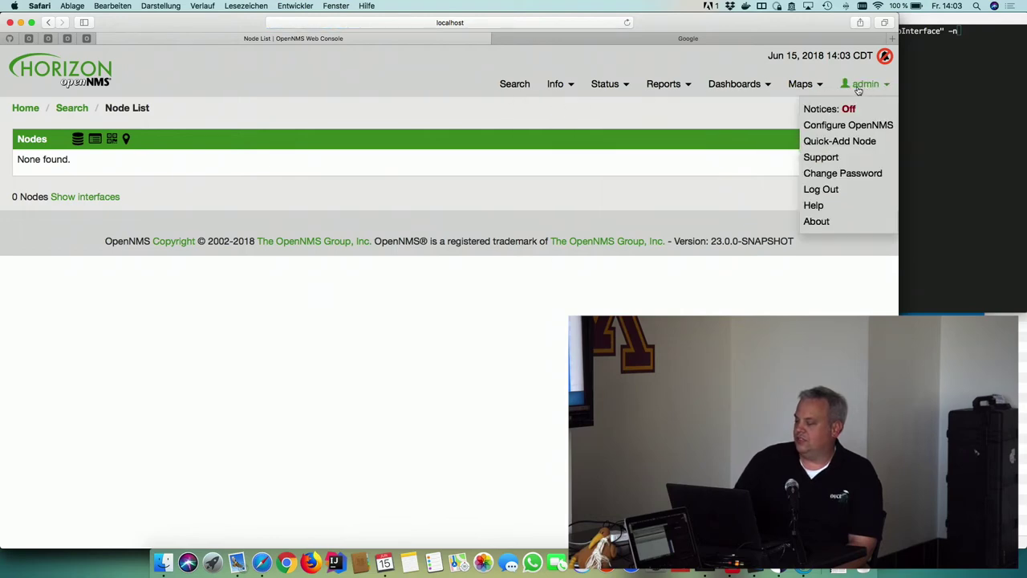
pyautogui.click(864, 127)
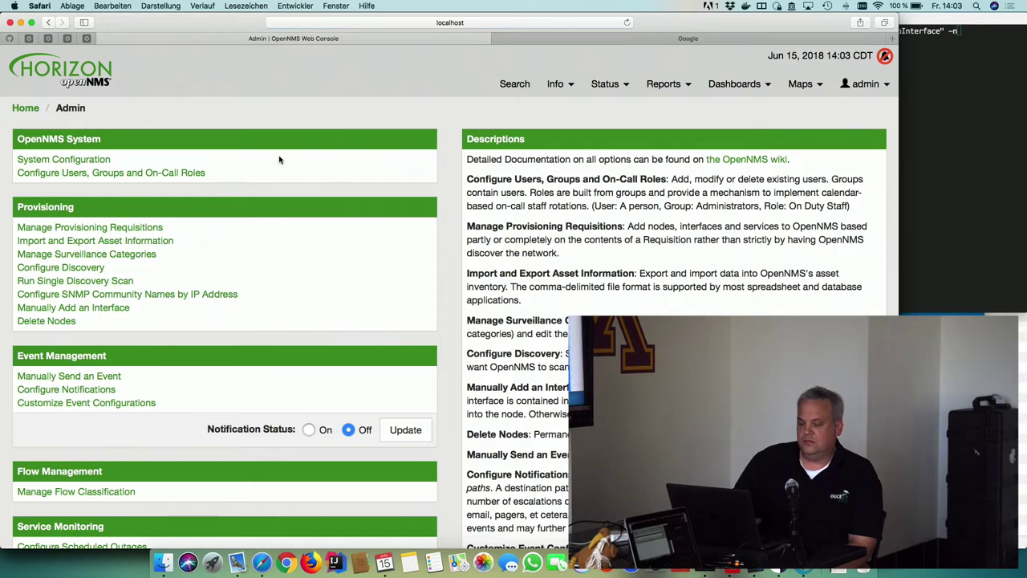
pyautogui.click(157, 228)
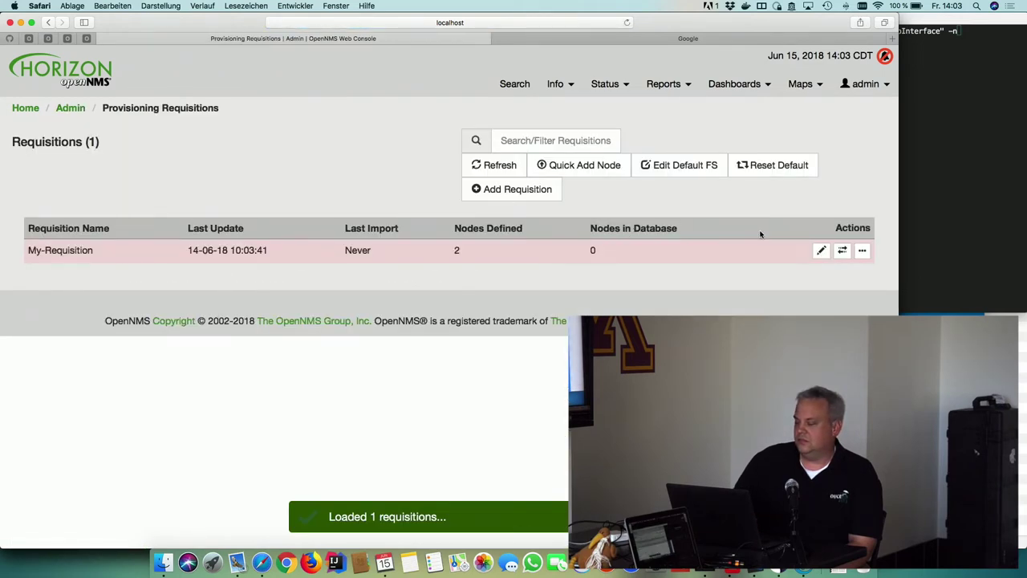
pyautogui.moveTo(557, 85)
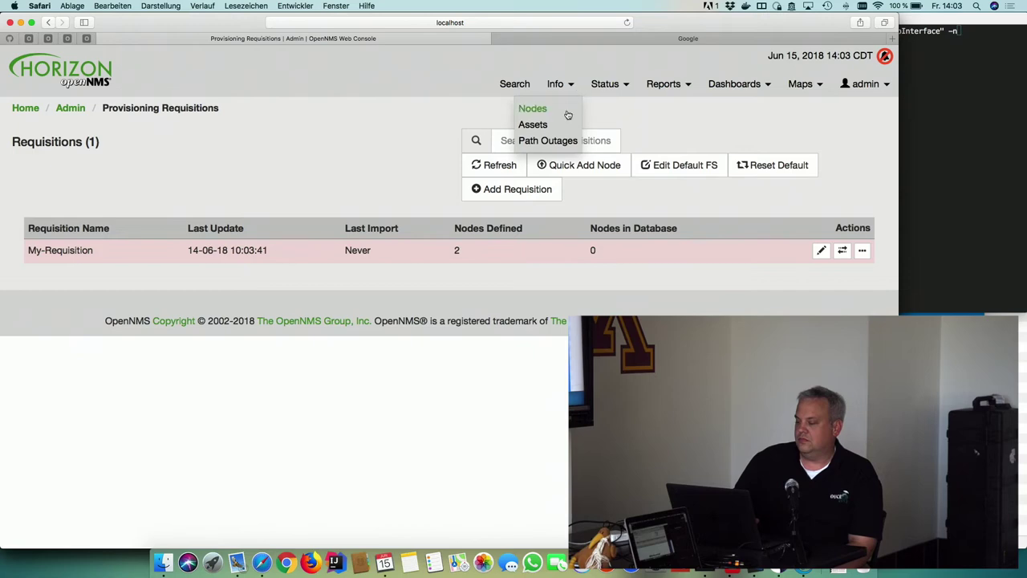
pyautogui.click(568, 114)
# Synchronize My-Requisition from Manage Provisioning Requisitions, confirming the node import
pyautogui.moveTo(865, 85)
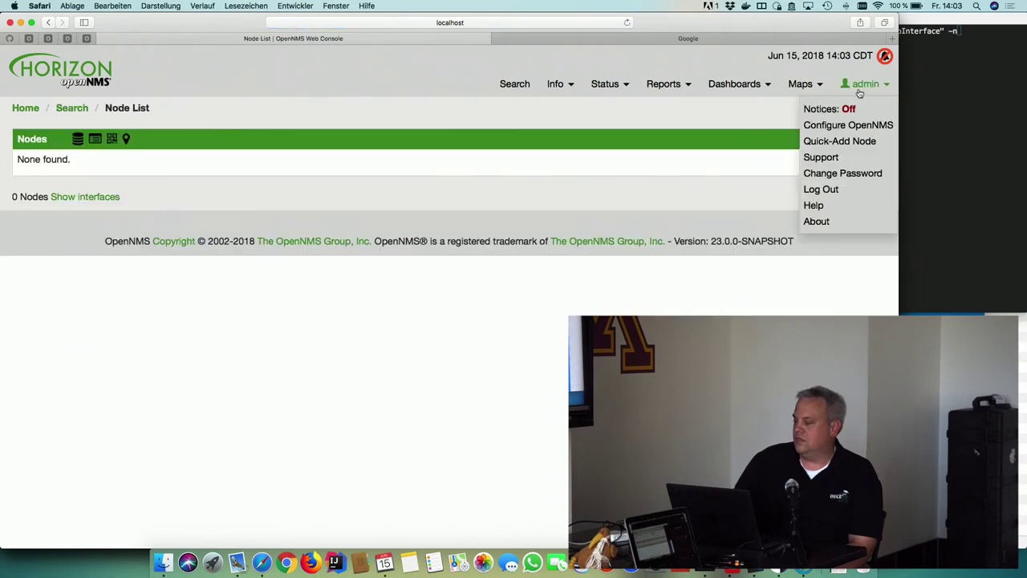
pyautogui.click(860, 124)
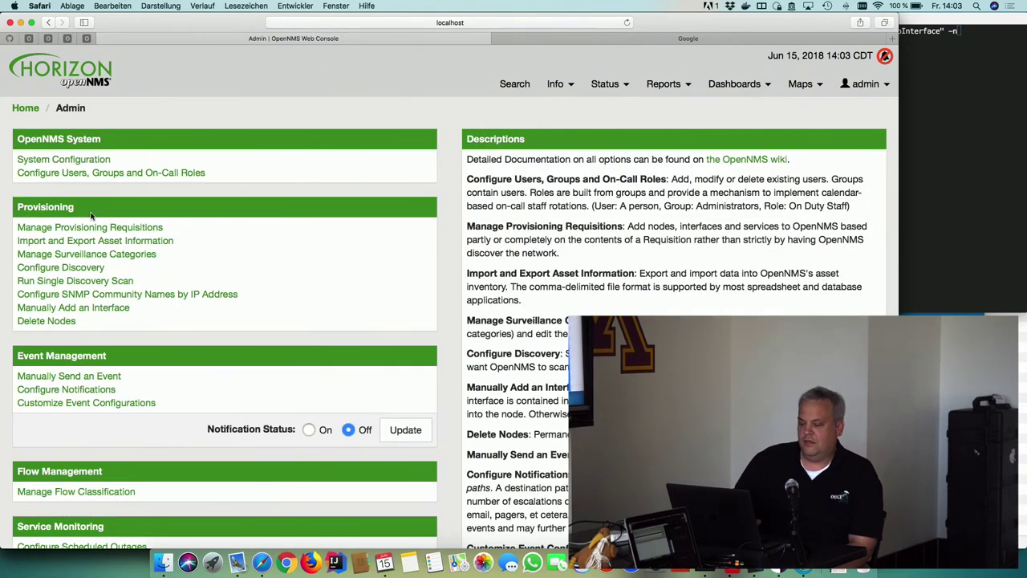
pyautogui.click(90, 227)
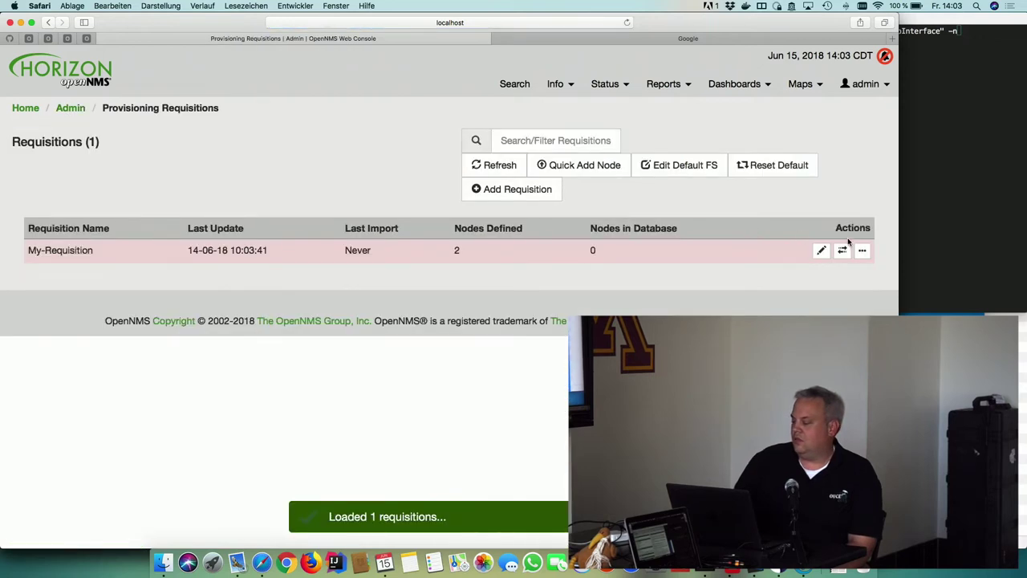
pyautogui.click(843, 251)
pyautogui.click(506, 273)
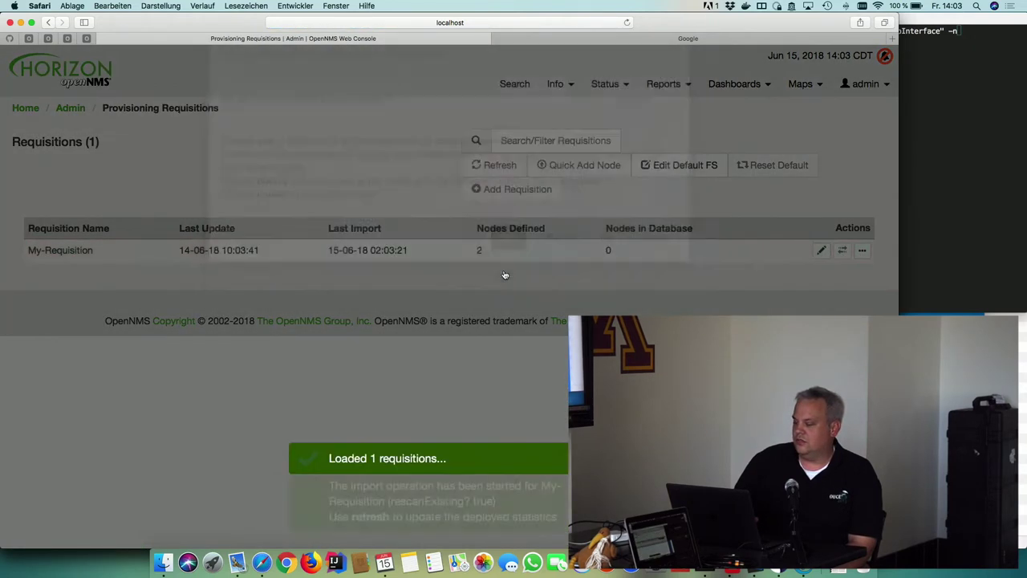
# Open Info > Nodes and reload the page until hs-fulda.de and twin-cities.umn.edu appear
pyautogui.moveTo(568, 90)
pyautogui.click(564, 112)
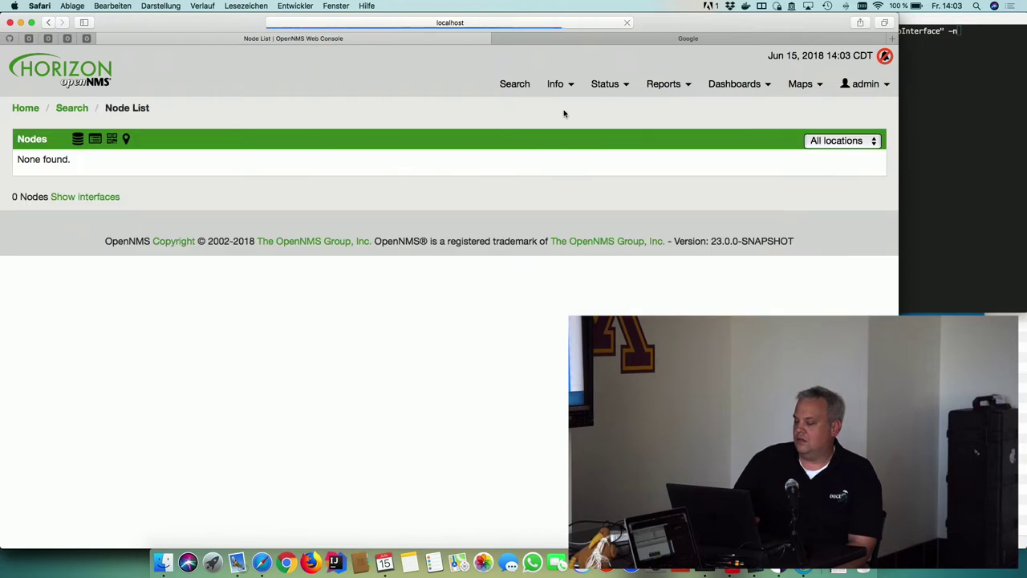
pyautogui.rightClick(579, 228)
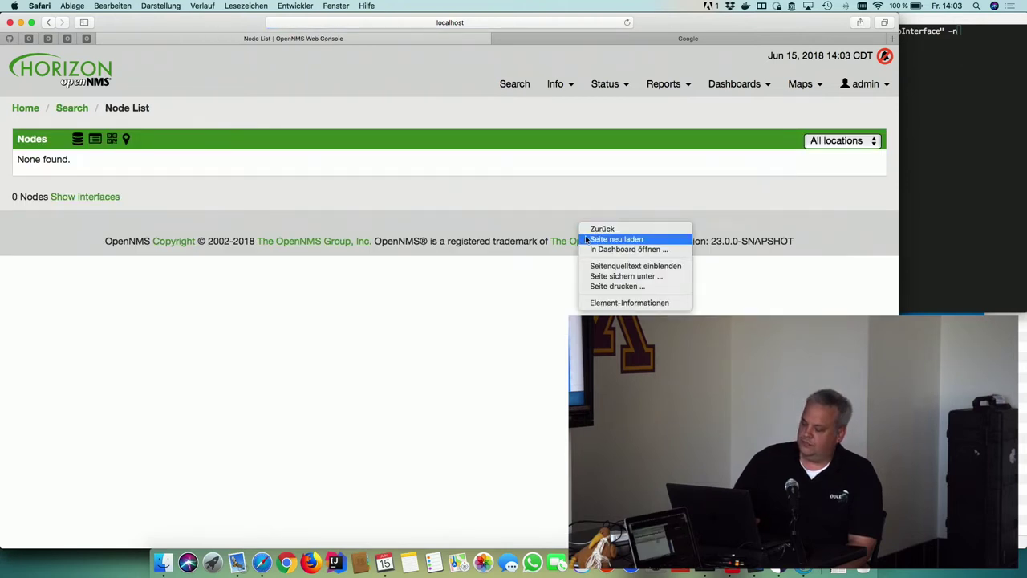
pyautogui.click(586, 239)
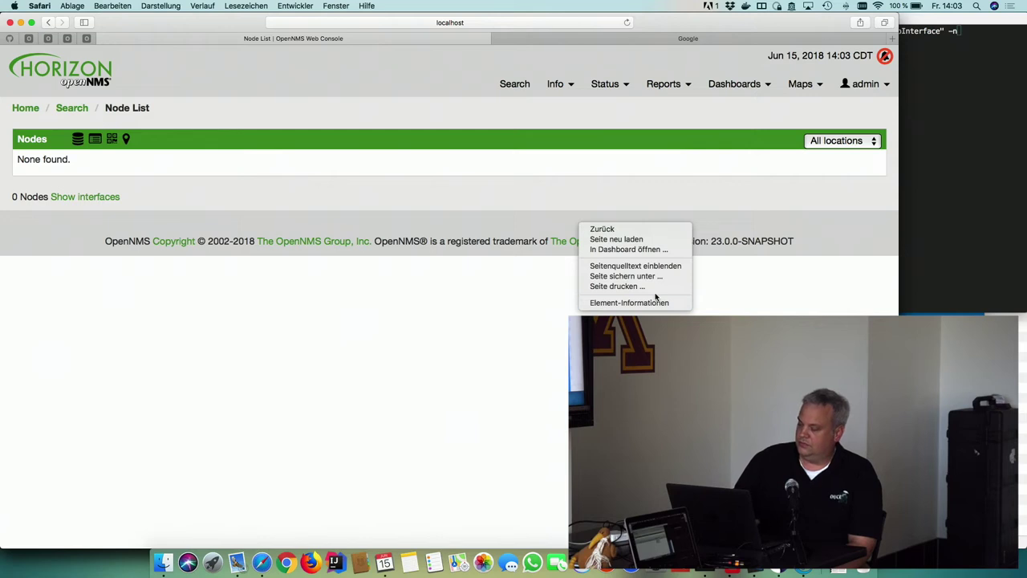
pyautogui.click(616, 239)
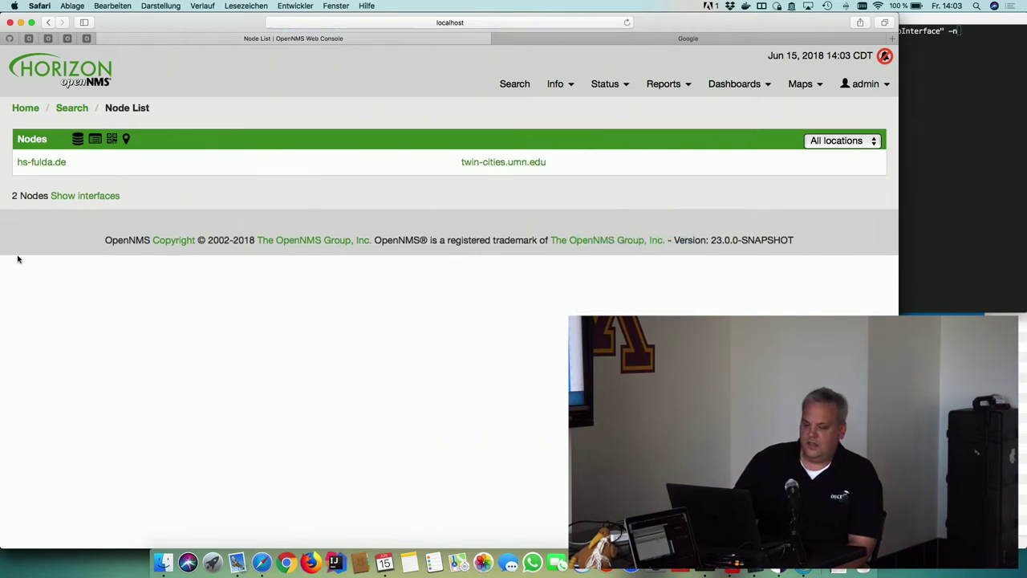
pyautogui.moveTo(36, 163)
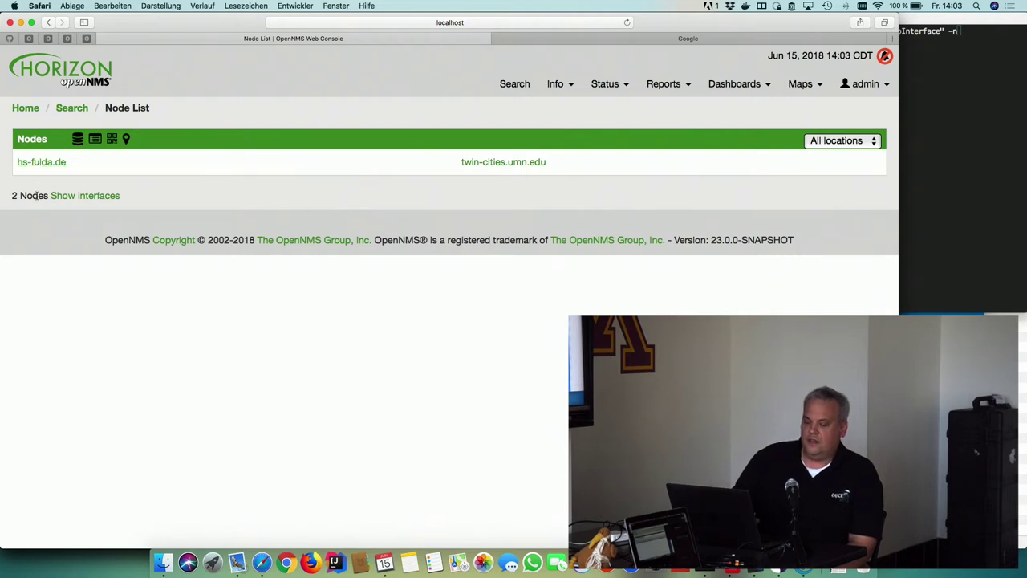
pyautogui.rightClick(53, 252)
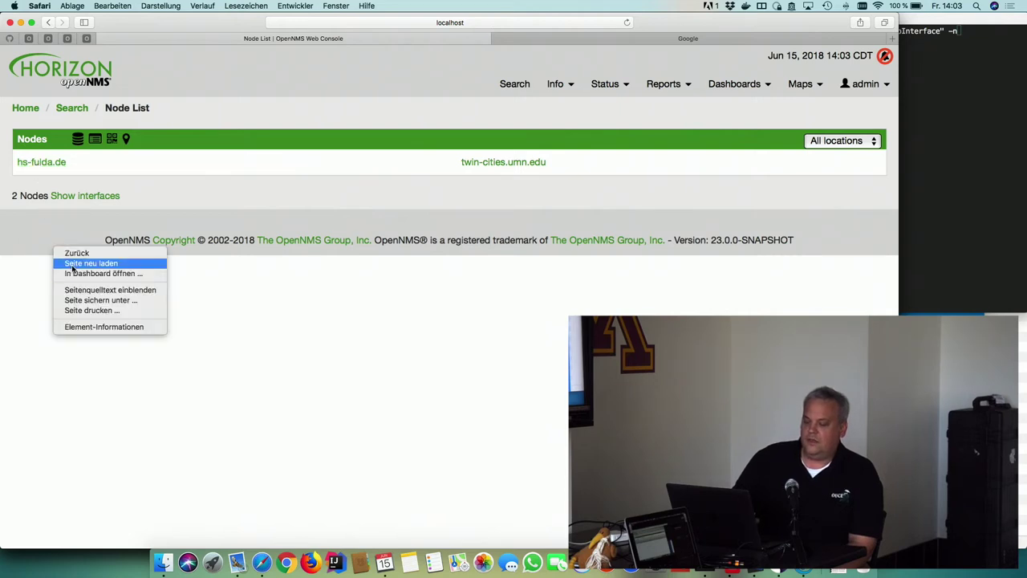
pyautogui.click(73, 269)
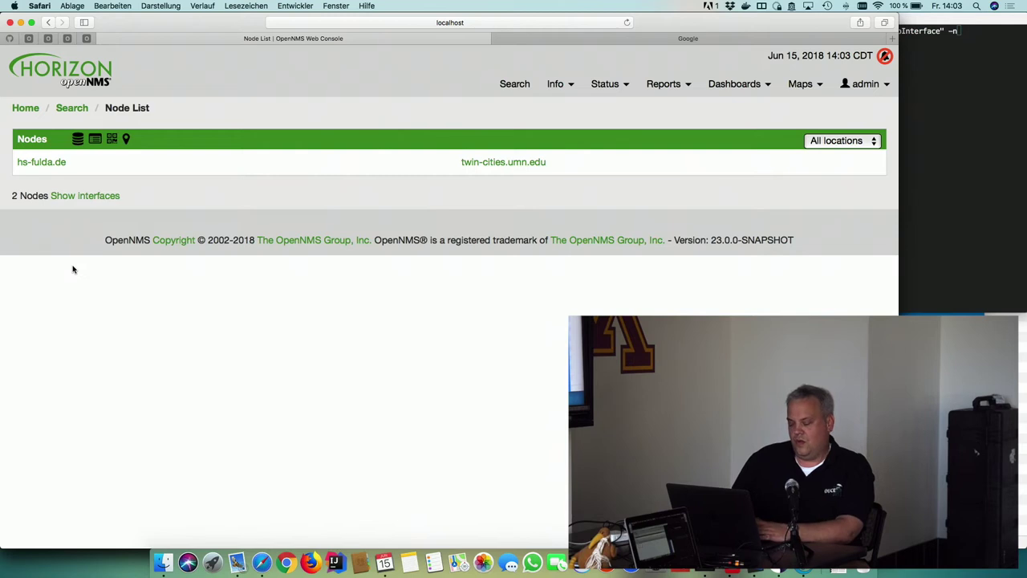
pyautogui.moveTo(55, 171)
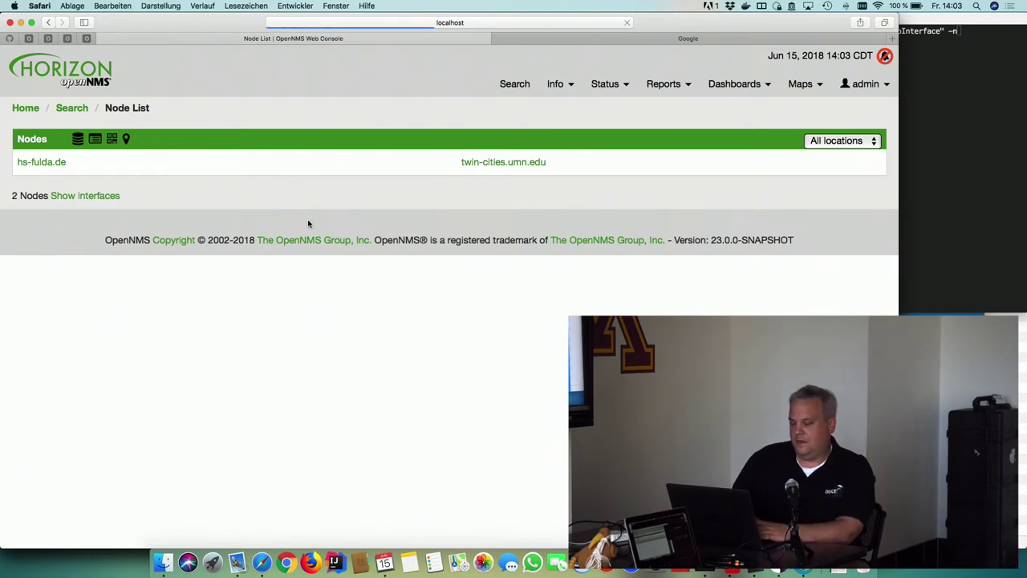
pyautogui.moveTo(547, 161)
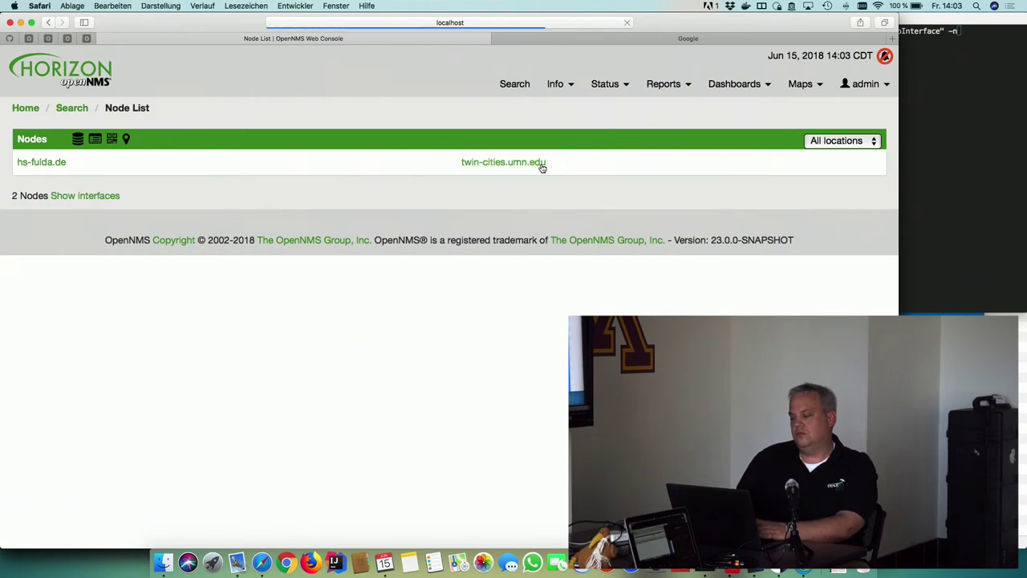
pyautogui.click(58, 166)
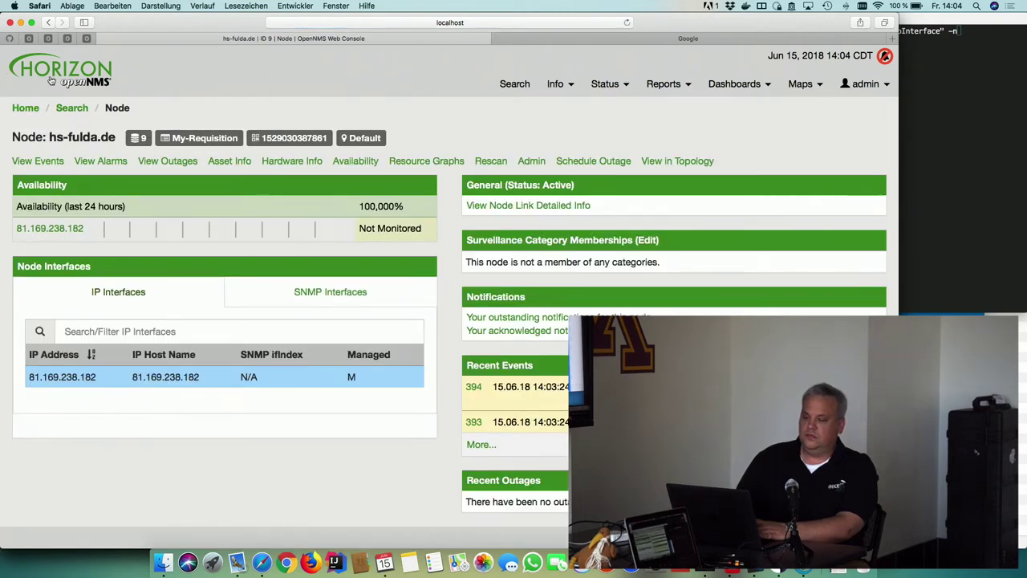
pyautogui.click(48, 23)
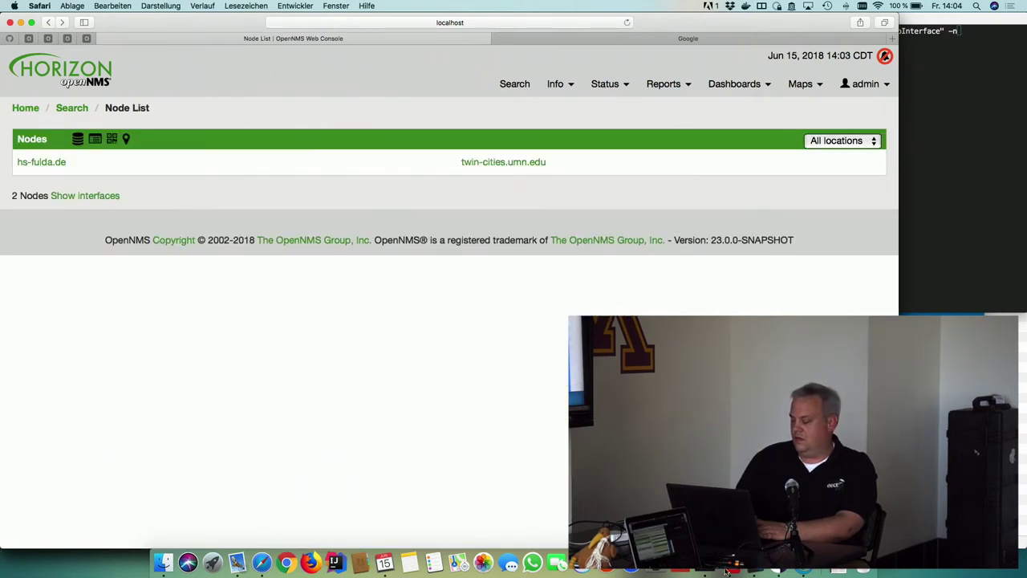
pyautogui.press('super+Tab')
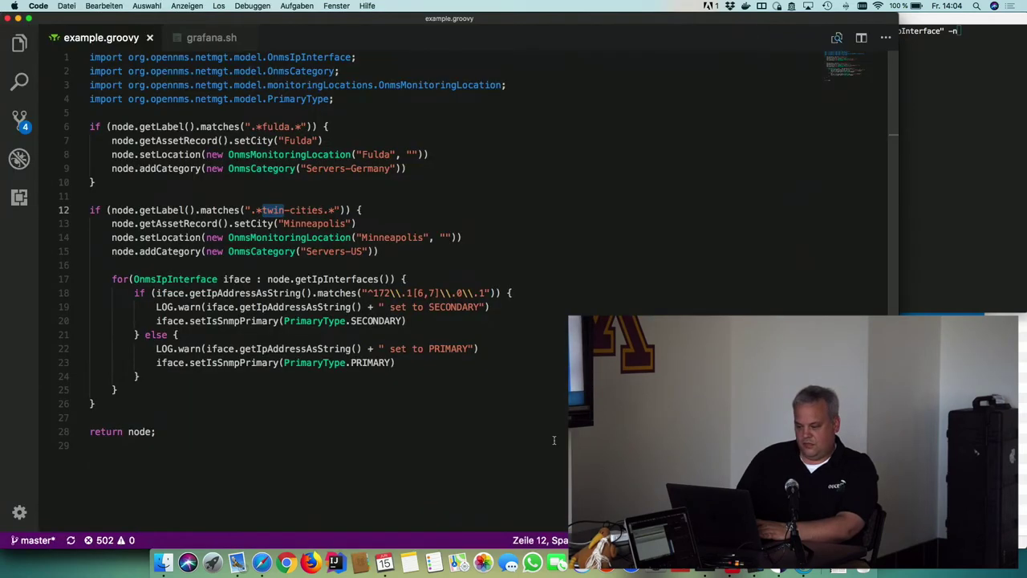
pyautogui.click(554, 440)
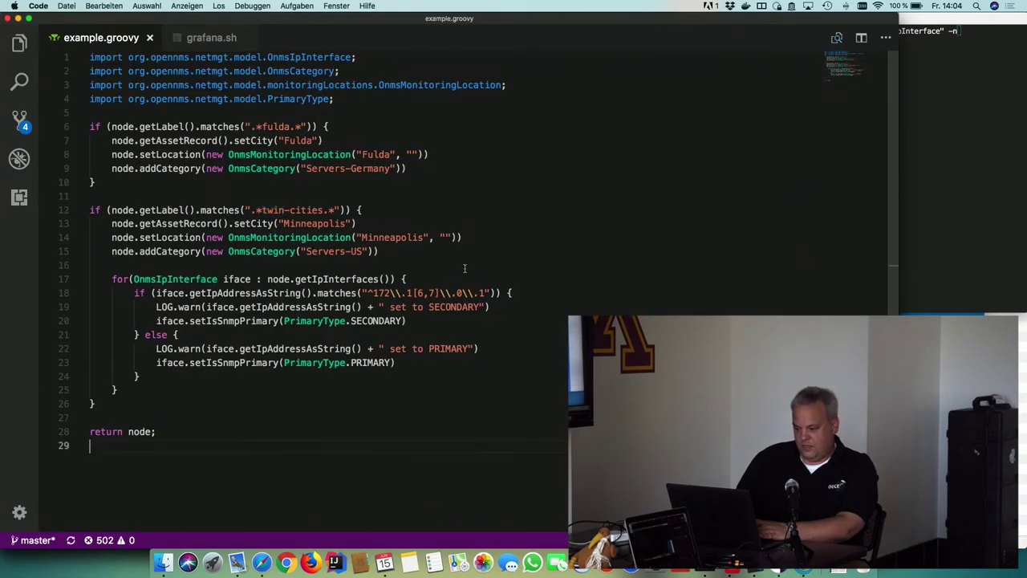
pyautogui.press('super+Tab')
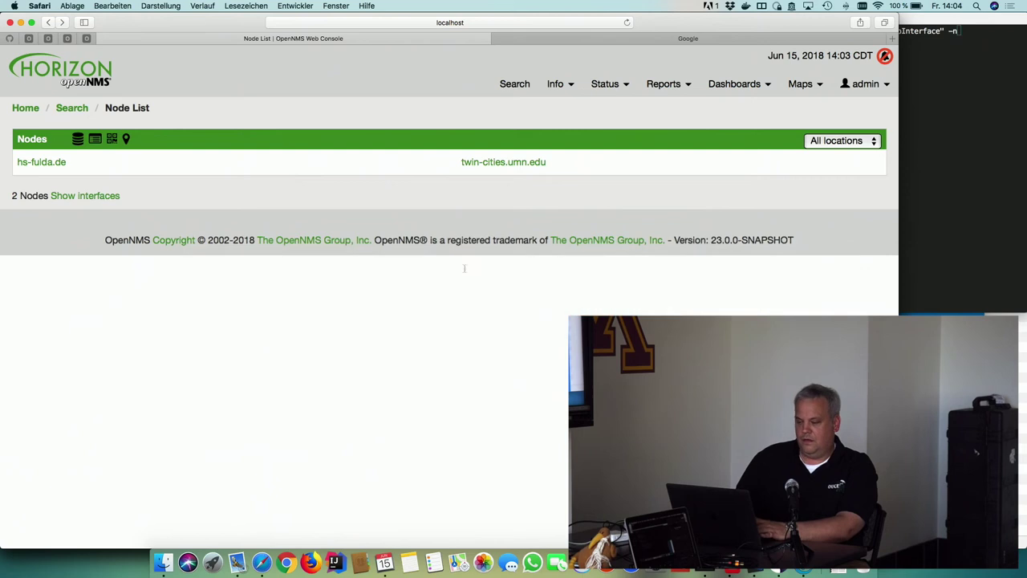
pyautogui.moveTo(484, 170)
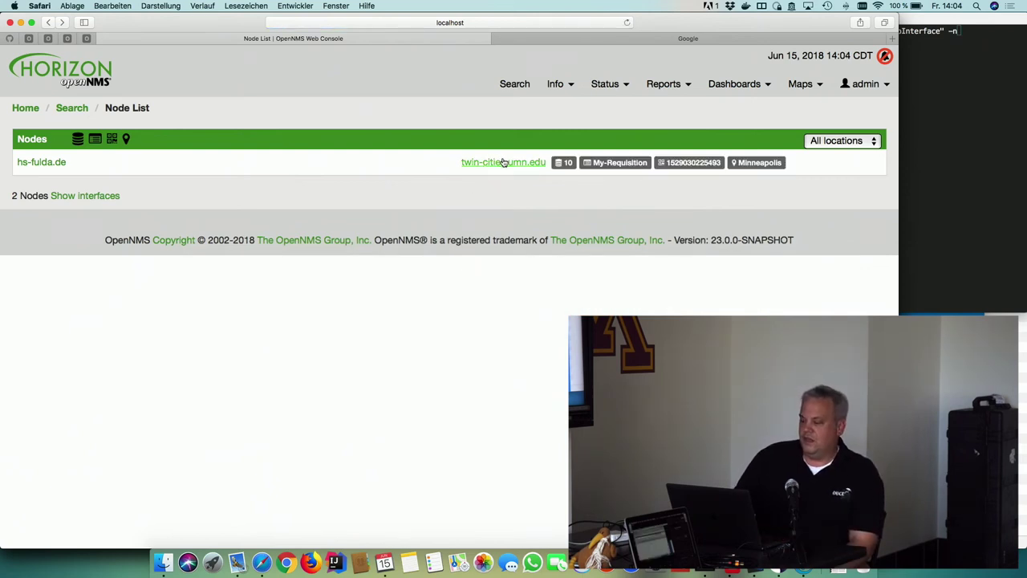
pyautogui.click(503, 162)
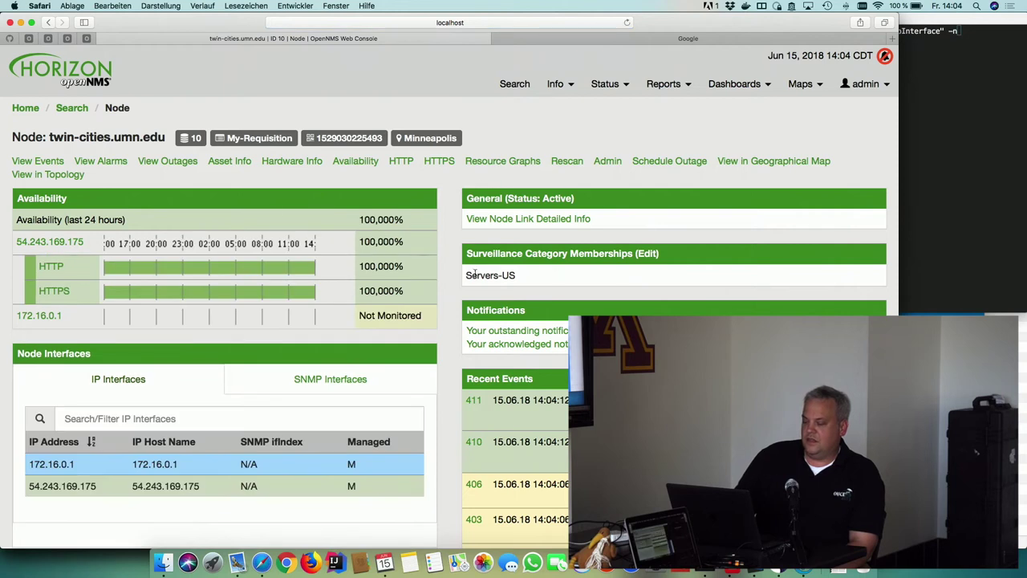
# Open twin-cities.umn.edu's asset form at the Minneapolis Location, then rerun the ipInterface psql query
pyautogui.tripleClick(474, 274)
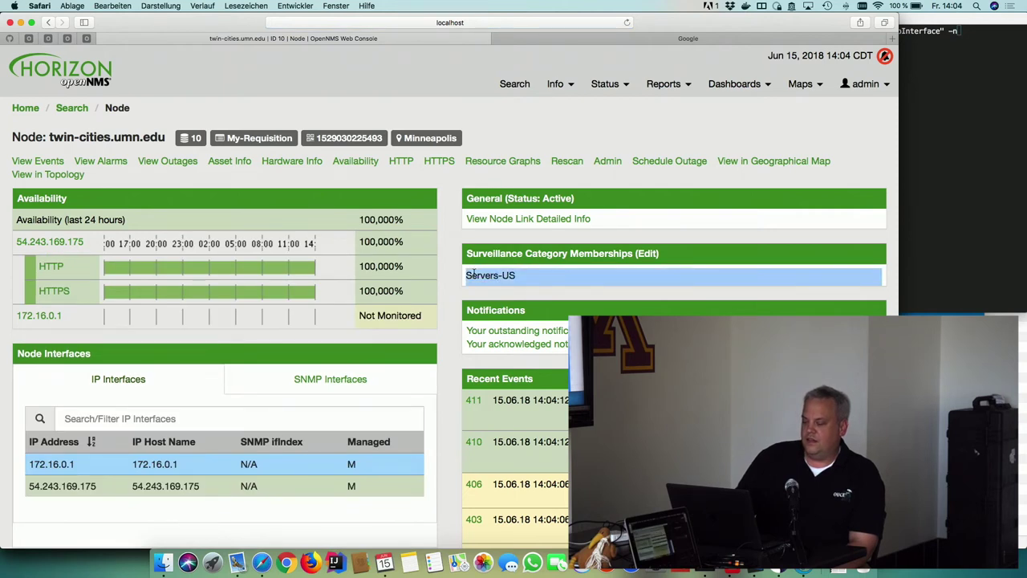
pyautogui.click(474, 274)
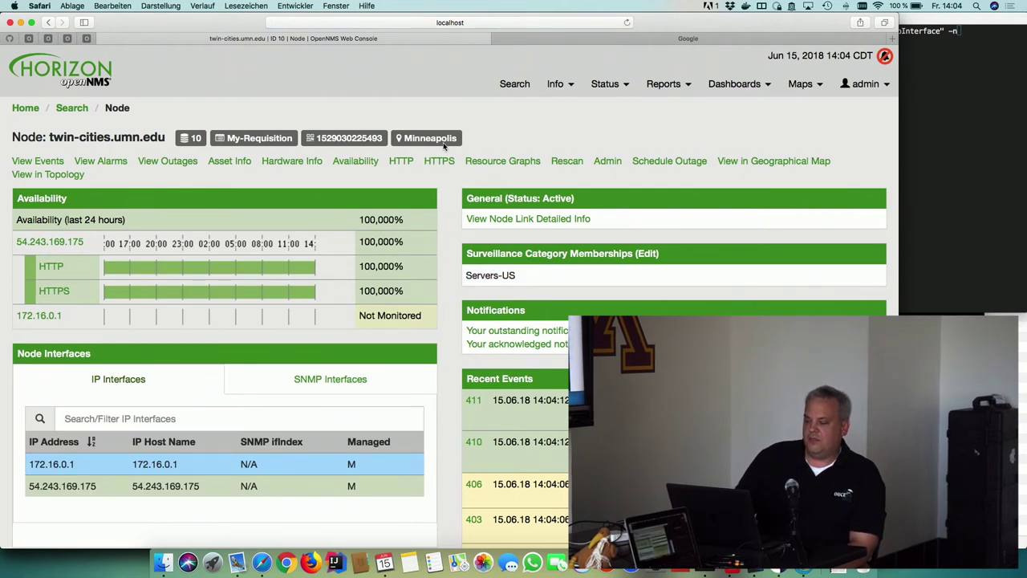
pyautogui.click(226, 162)
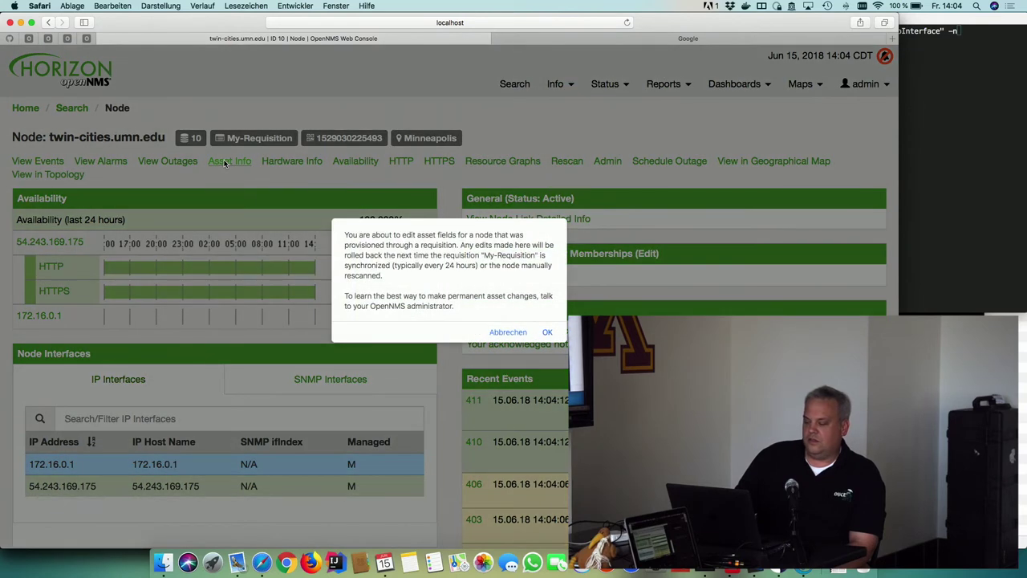
pyautogui.click(548, 332)
pyautogui.scroll(-10, 454, 372)
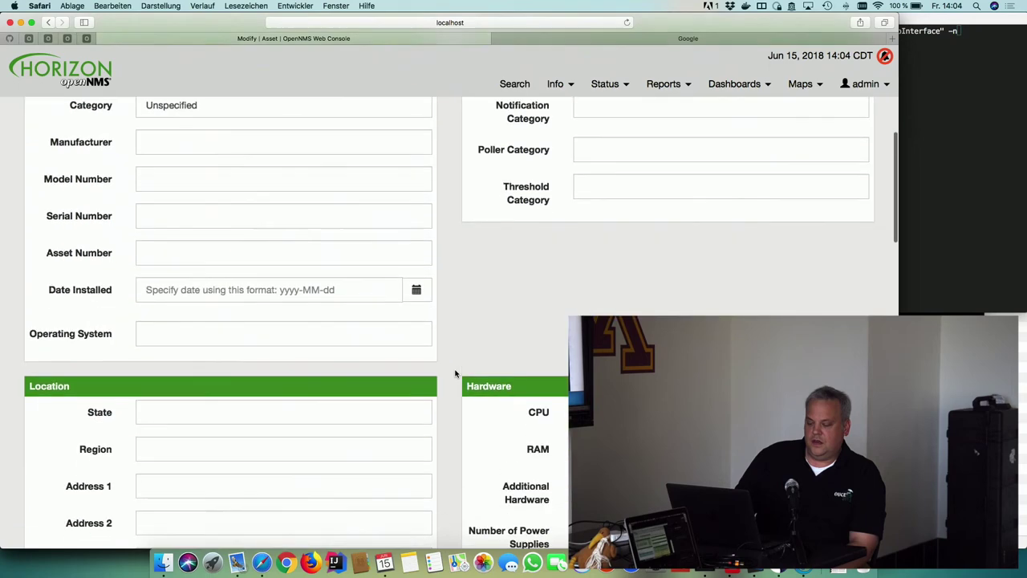
pyautogui.doubleClick(192, 339)
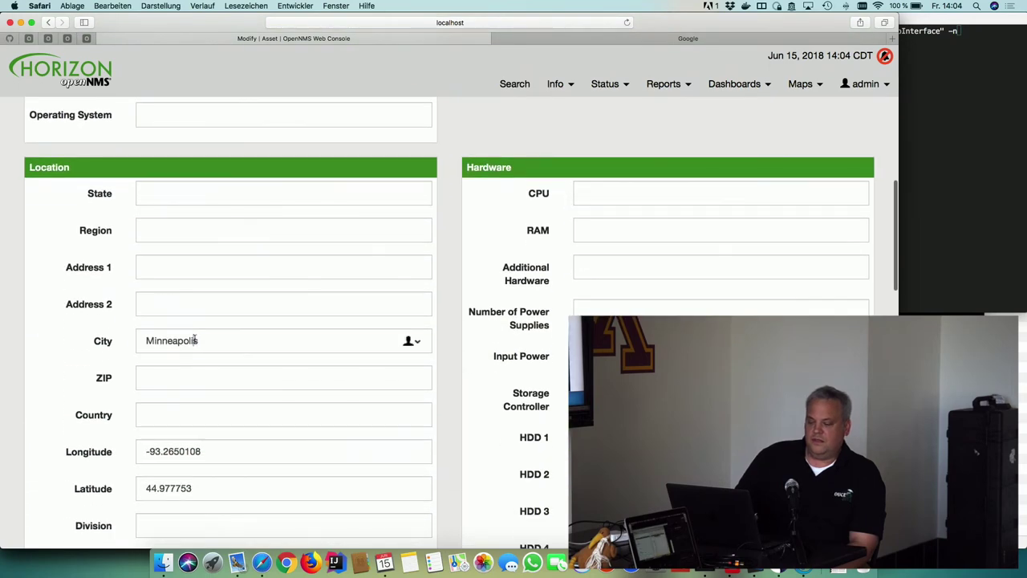
pyautogui.click(995, 112)
pyautogui.press('Return')
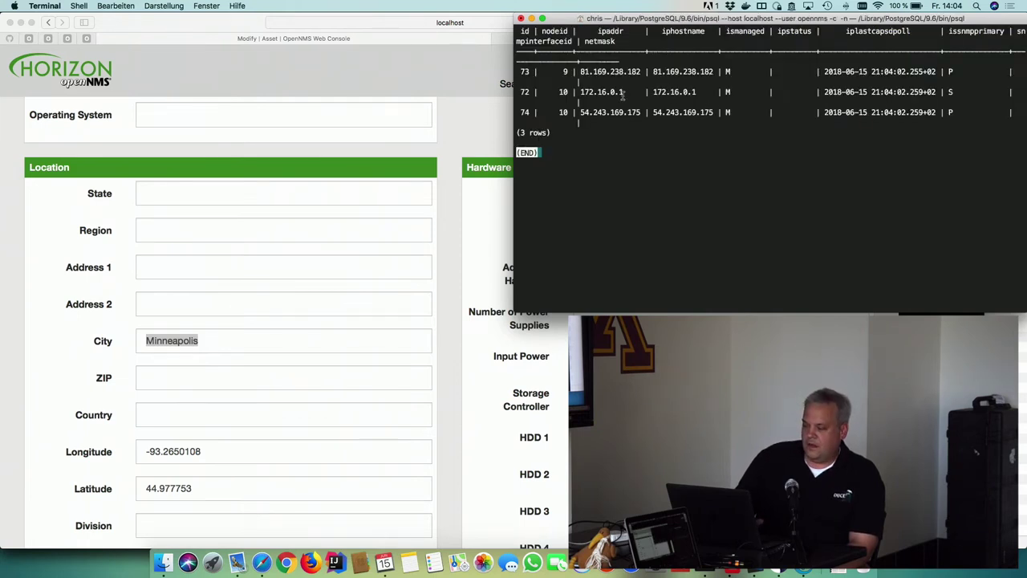
# Mark 172.16.0.1 and its S flag in row 72, quit the pager, and return to the OpenNMS home page
pyautogui.moveTo(622, 93); pyautogui.dragTo(581, 92)
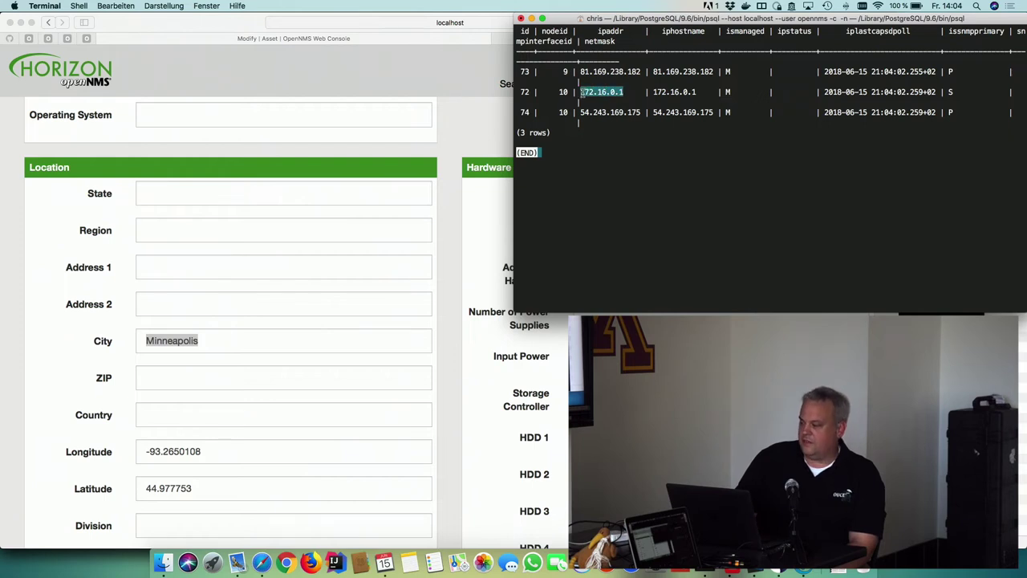
pyautogui.moveTo(960, 93); pyautogui.dragTo(945, 93)
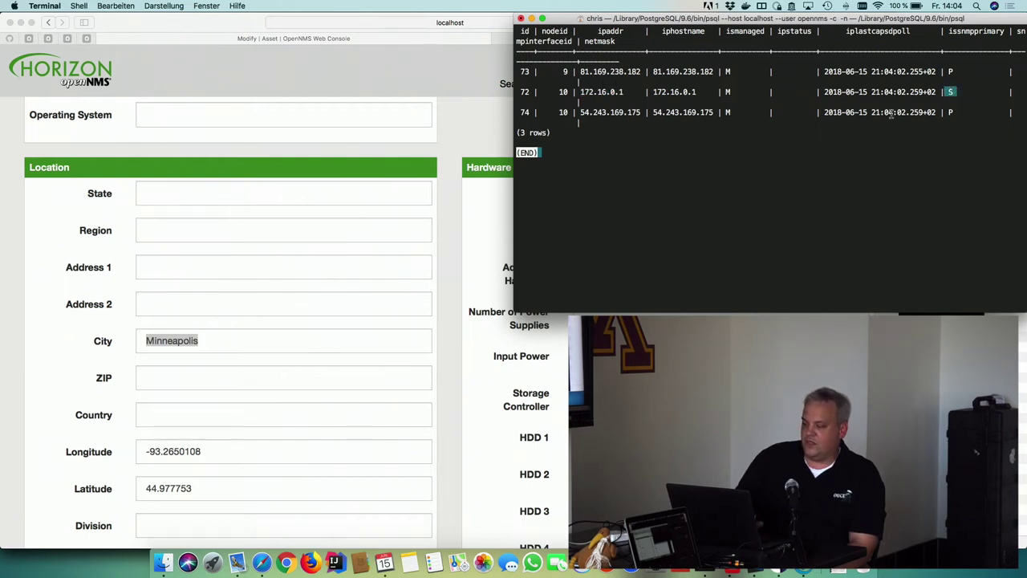
pyautogui.click(955, 79)
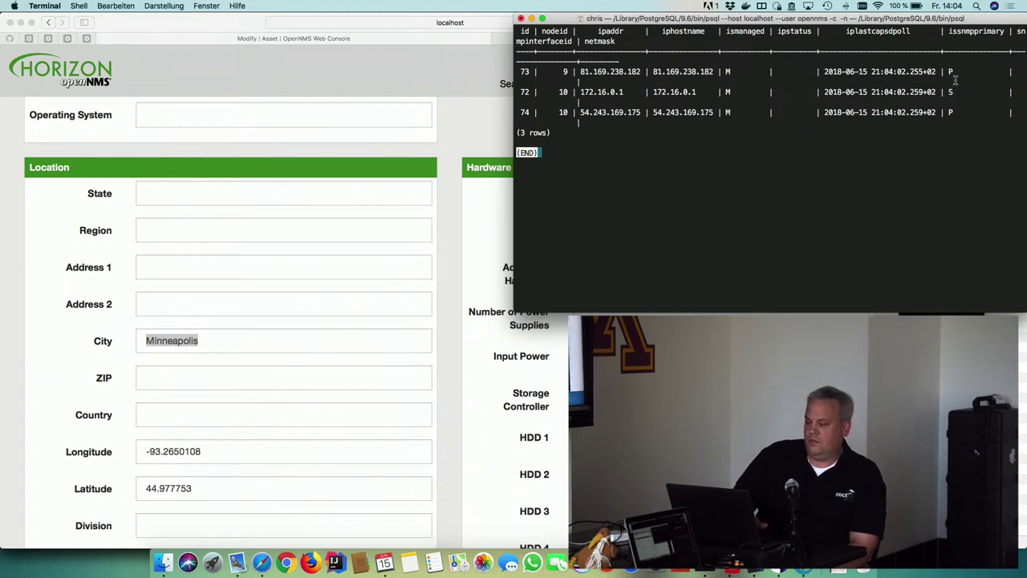
pyautogui.press('q')
pyautogui.press('super+Tab')
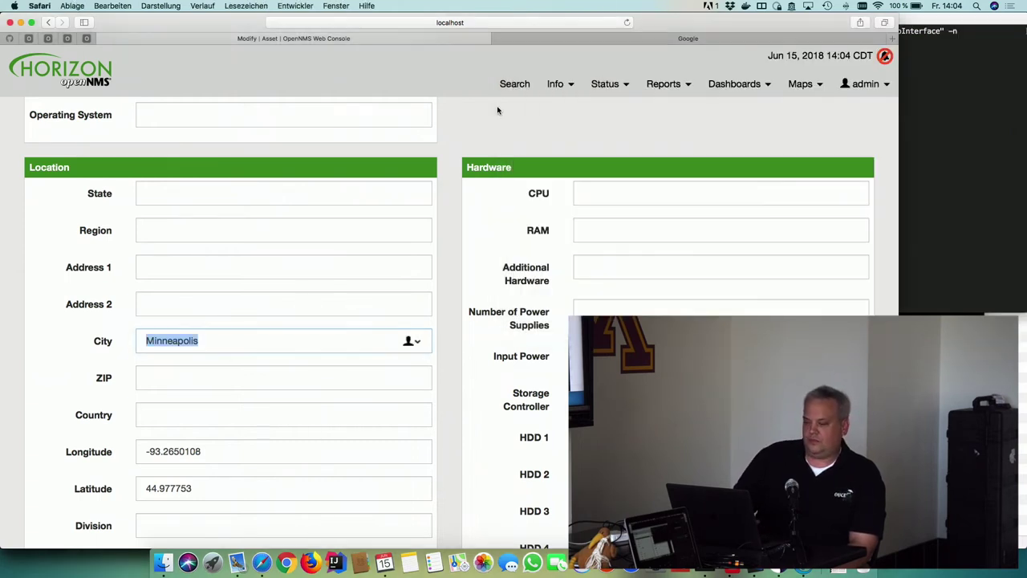
pyautogui.click(86, 80)
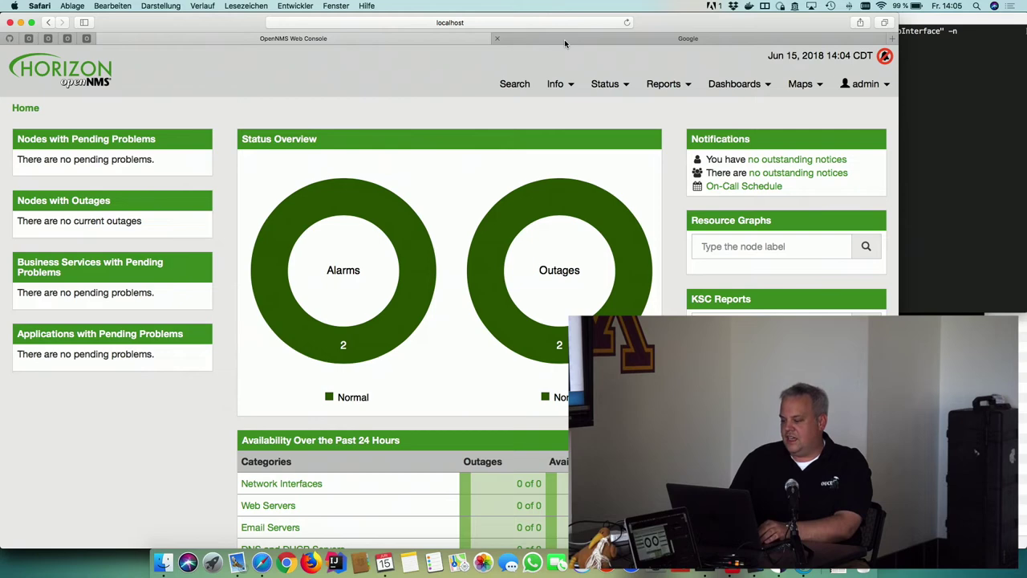
# Show the Google tab in Safari, then switch over to GNS3
pyautogui.click(564, 39)
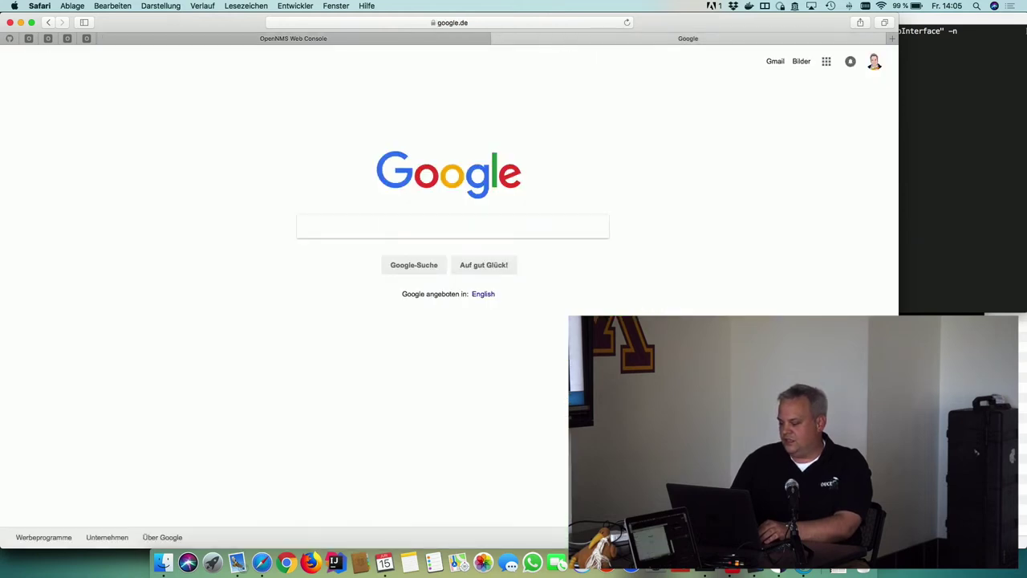
pyautogui.press('super+Tab')
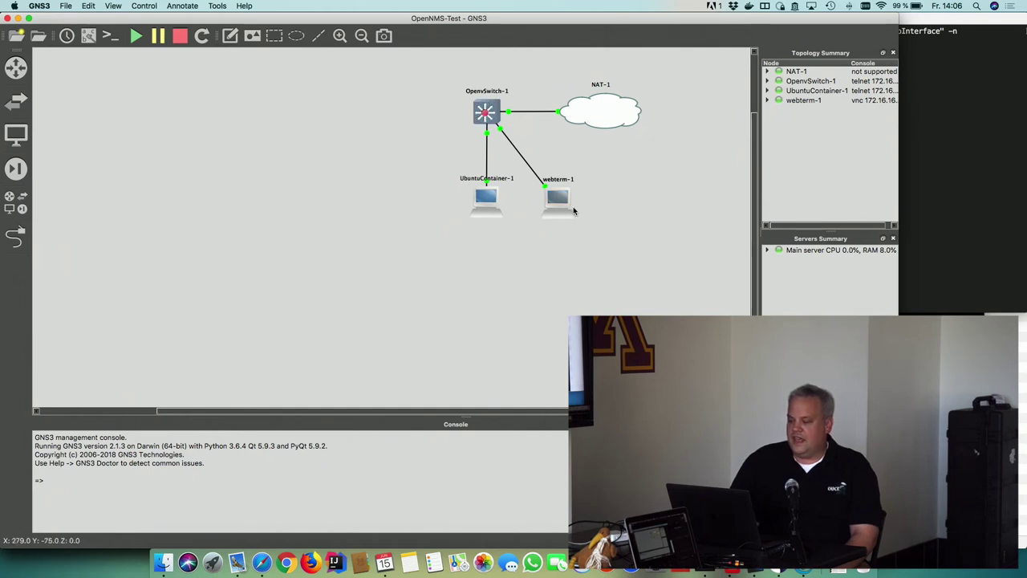
# Open the webterm-1 Firefox console, close its Restore Session tab, and move the window
pyautogui.doubleClick(559, 202)
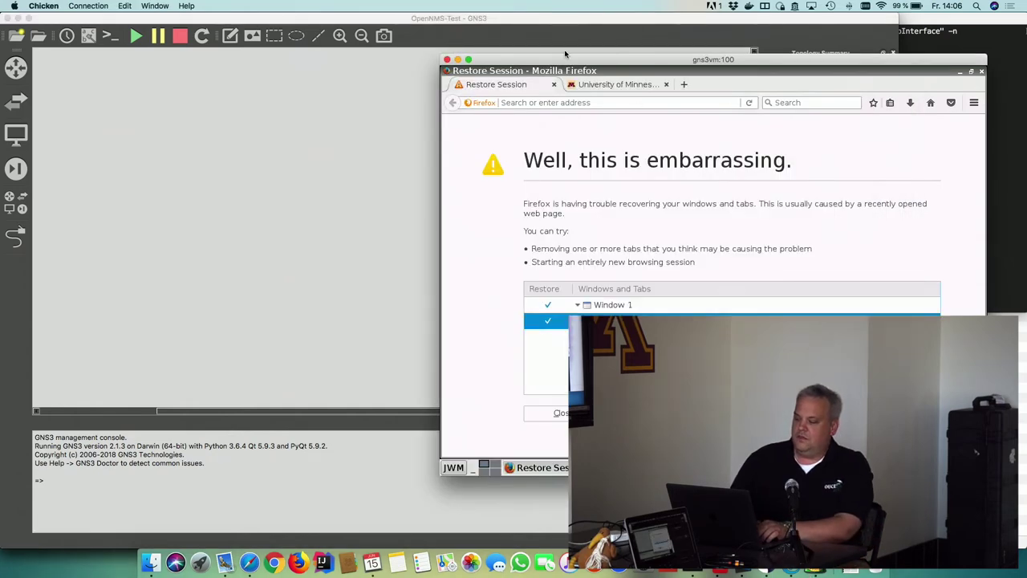
pyautogui.click(555, 85)
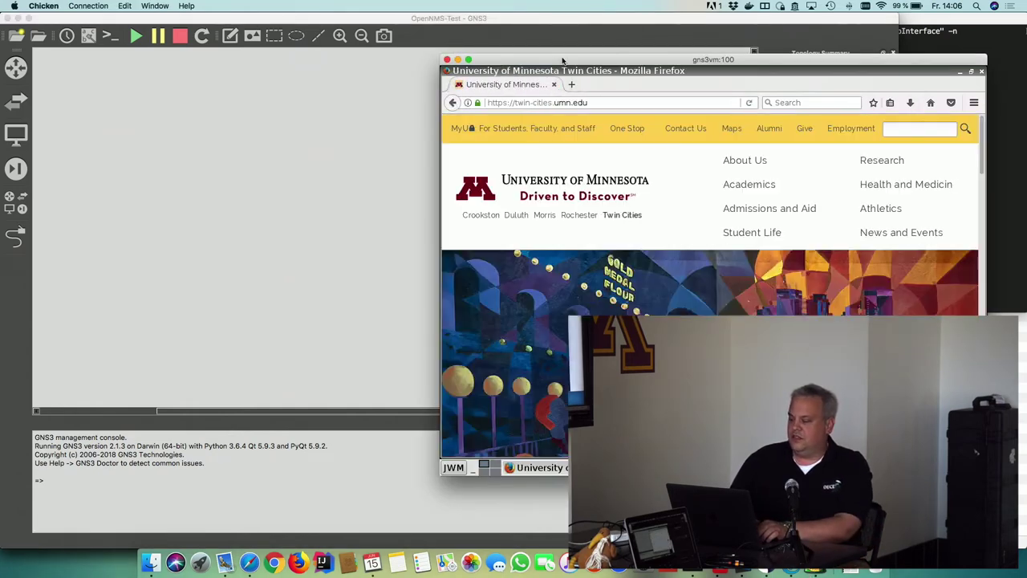
pyautogui.moveTo(560, 61); pyautogui.dragTo(514, 87)
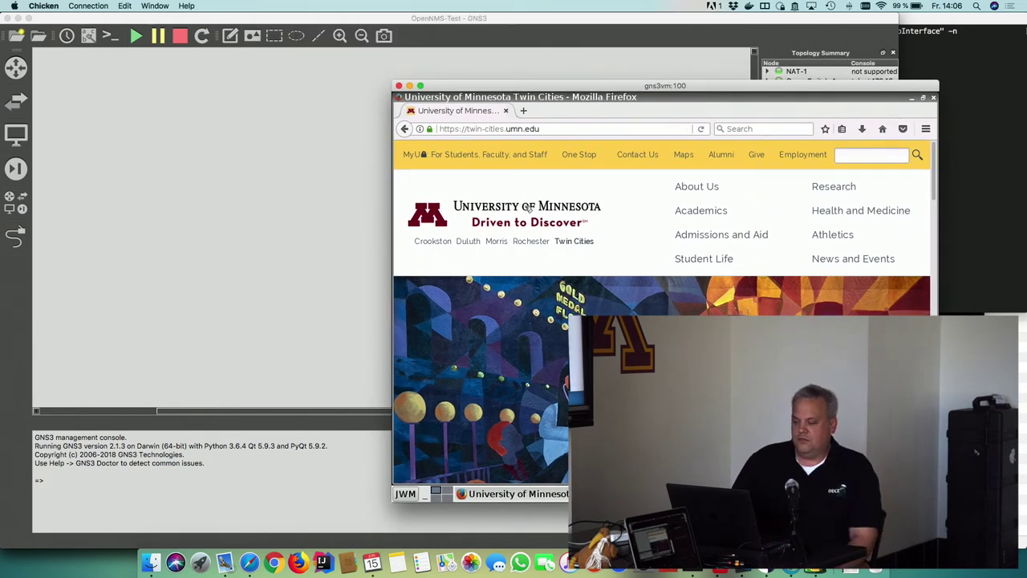
# Place an OpenNMS Horizon 22.0.0-1 appliance from End devices onto the topology
pyautogui.click(307, 210)
pyautogui.click(16, 133)
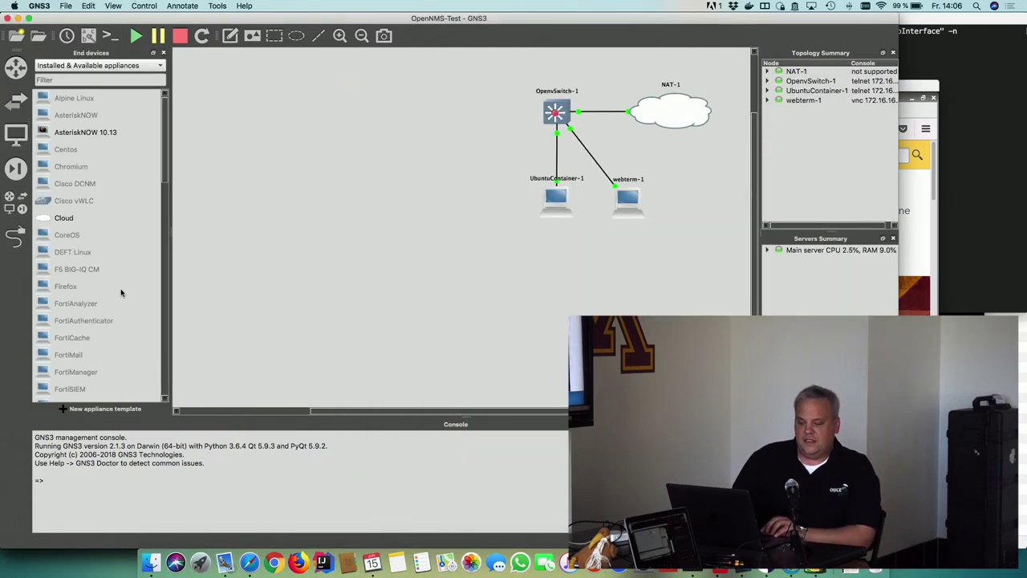
pyautogui.scroll(-10, 121, 292)
pyautogui.scroll(-3, 121, 292)
pyautogui.moveTo(91, 305); pyautogui.dragTo(383, 127)
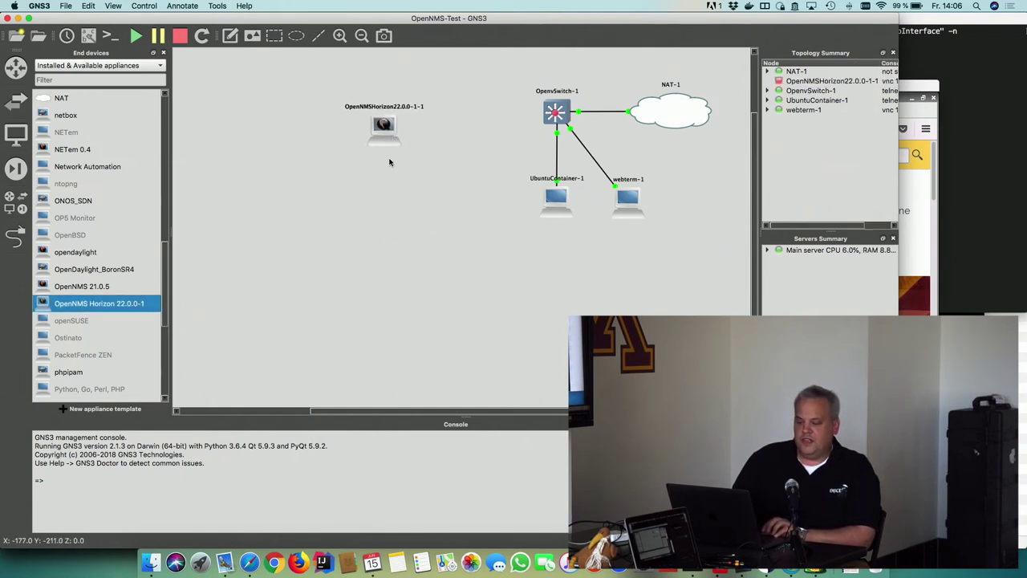
# Link the OpenNMS node's Ethernet0 to OpenvSwitch-1's eth3 port
pyautogui.click(16, 236)
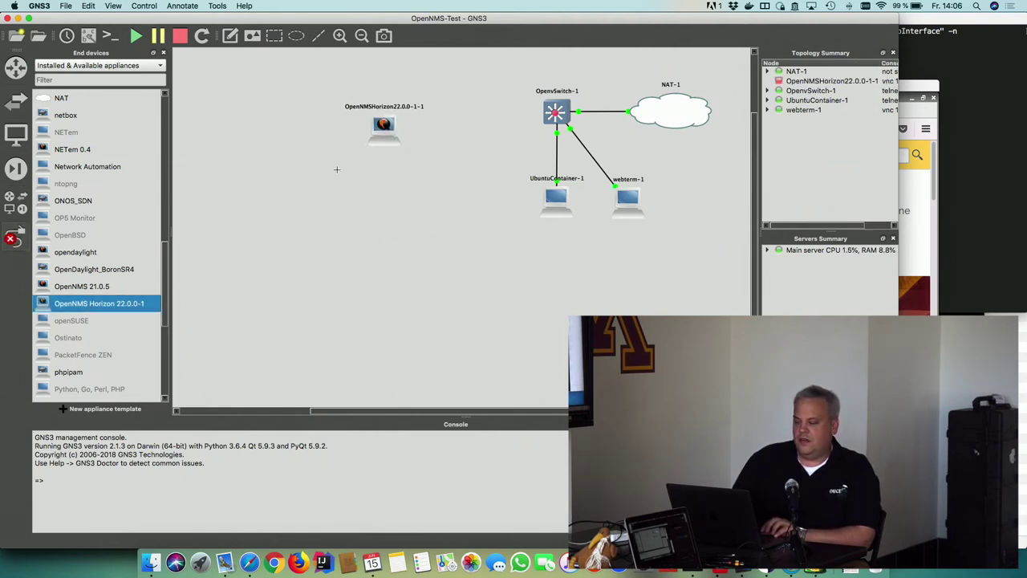
pyautogui.click(381, 134)
pyautogui.click(405, 139)
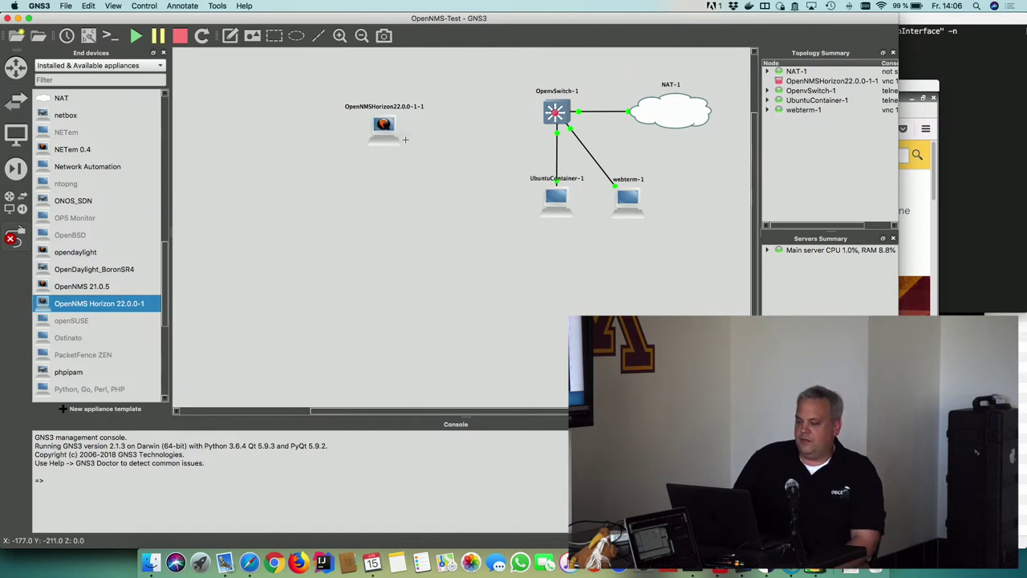
pyautogui.click(557, 114)
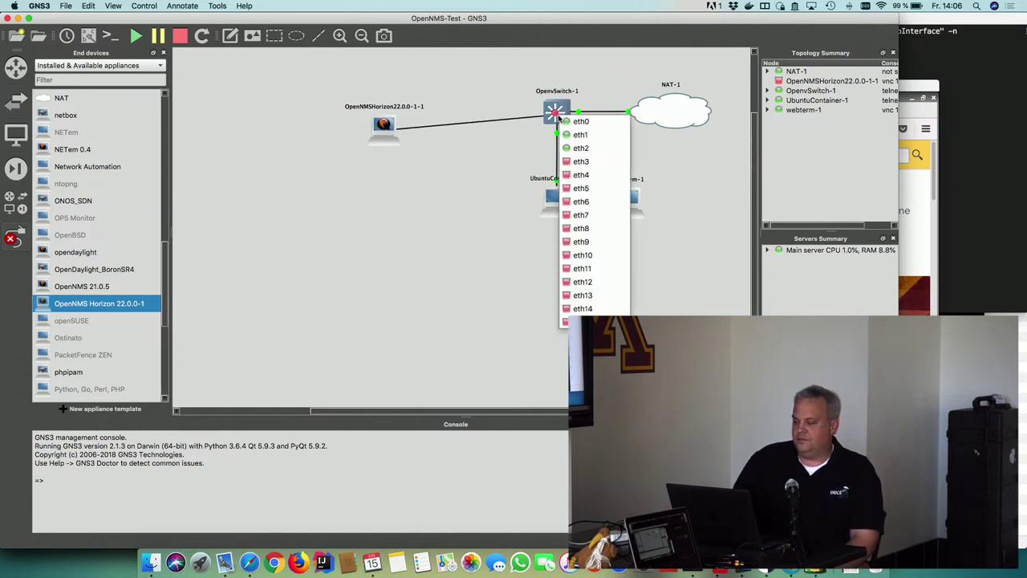
pyautogui.click(581, 162)
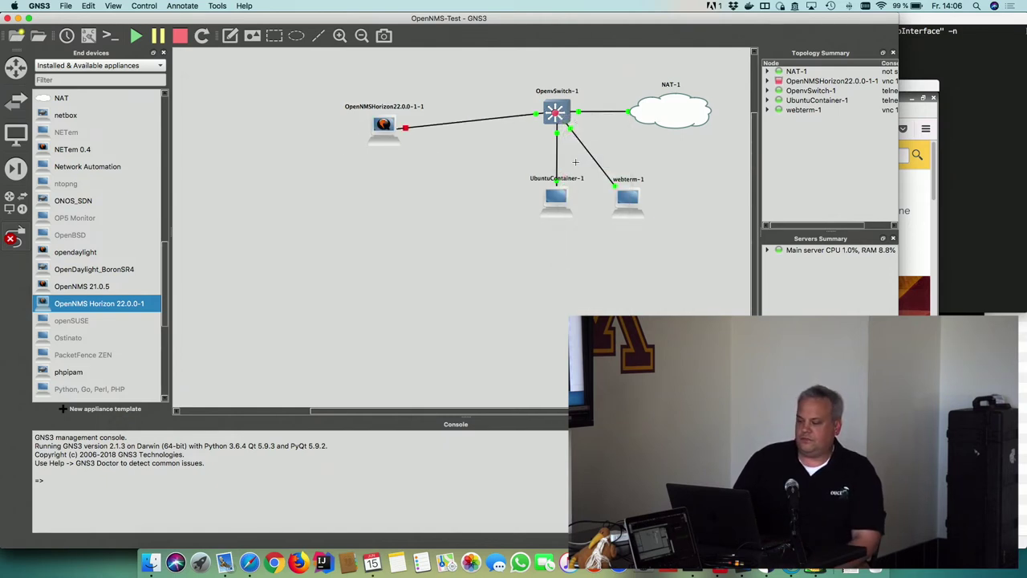
# Start all devices, align the OpenNMS node with the other end devices, and reposition Firefox
pyautogui.click(135, 37)
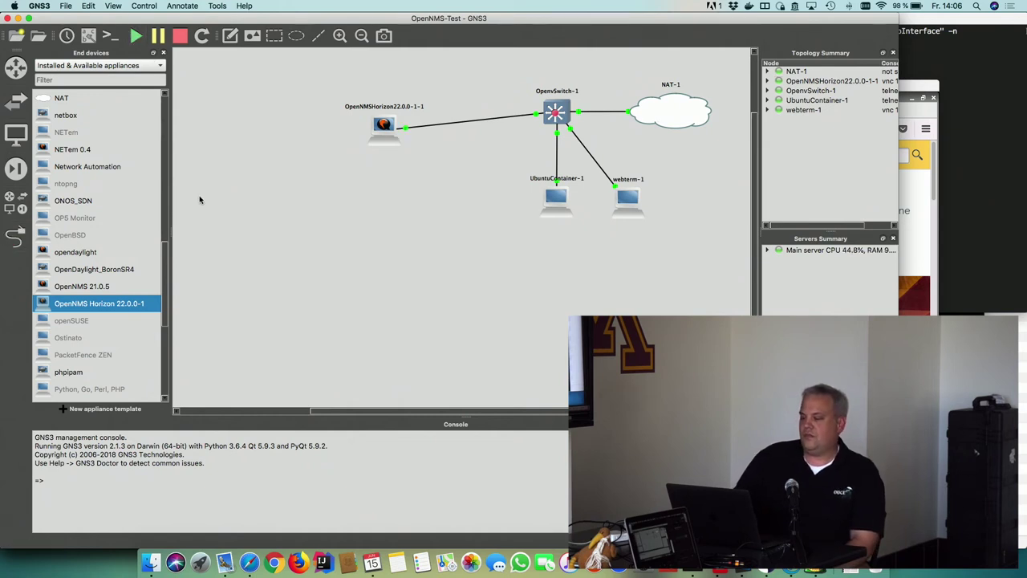
pyautogui.moveTo(385, 143); pyautogui.dragTo(451, 214)
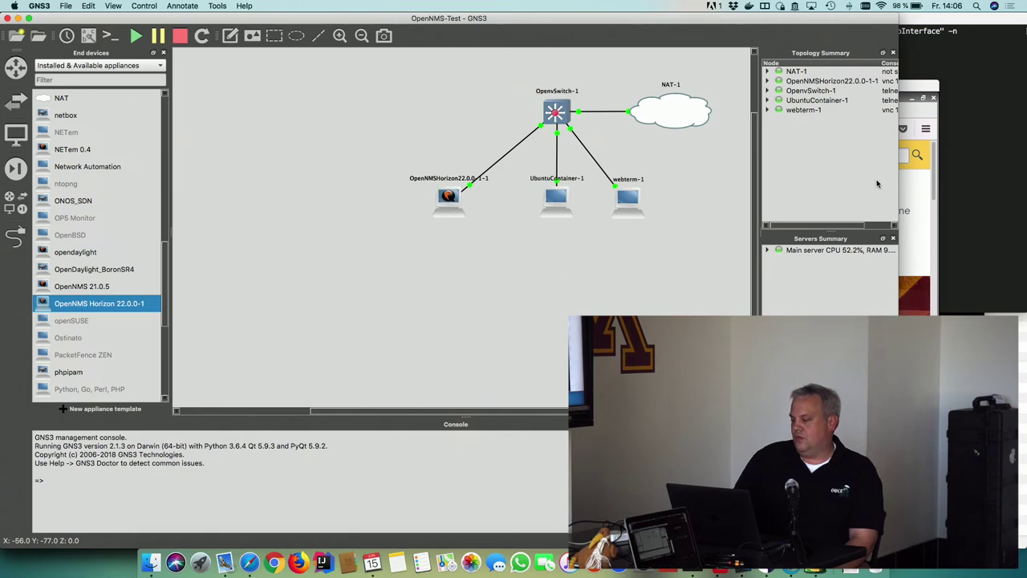
pyautogui.click(928, 89)
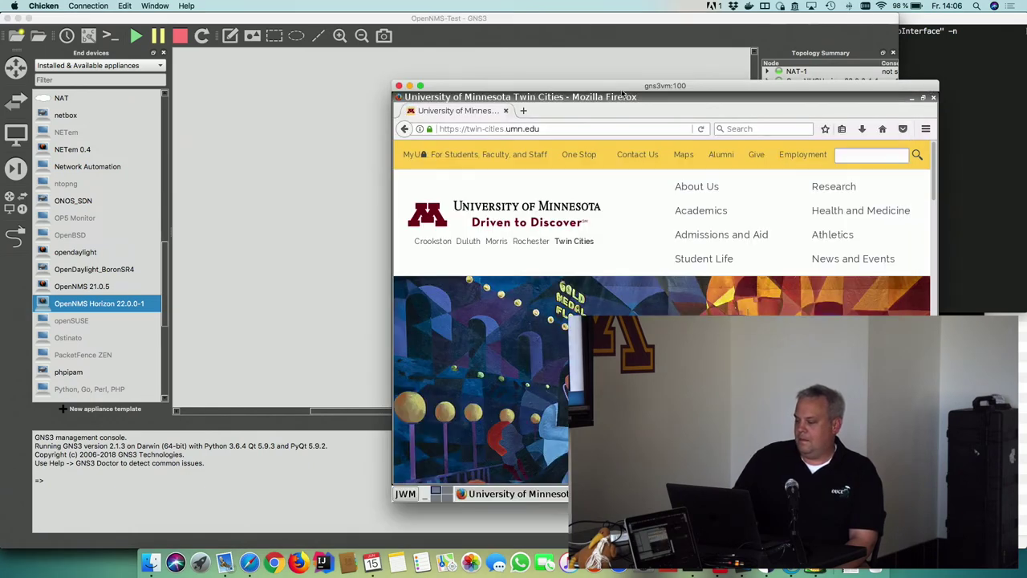
pyautogui.moveTo(613, 87); pyautogui.dragTo(684, 100)
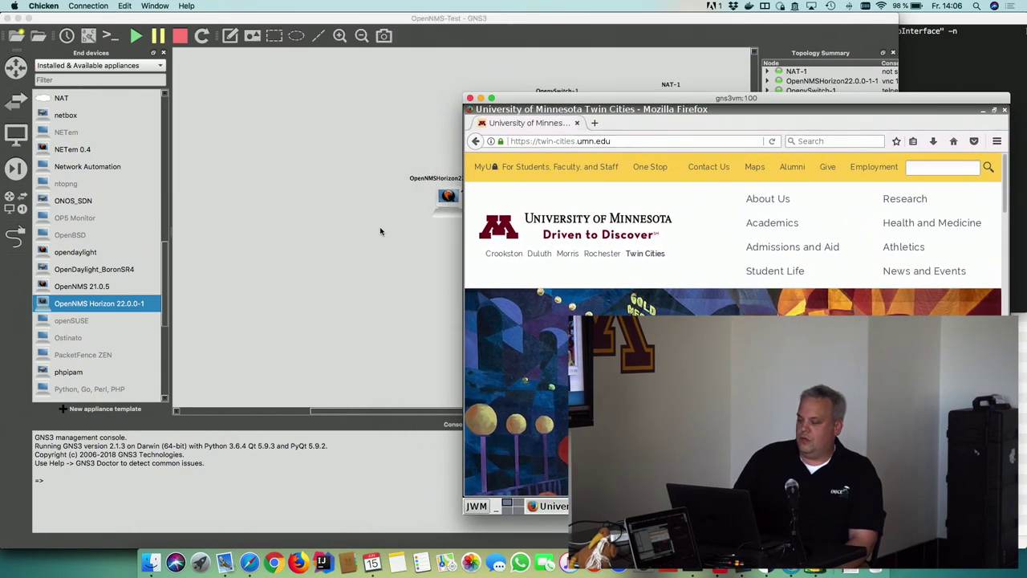
pyautogui.click(379, 227)
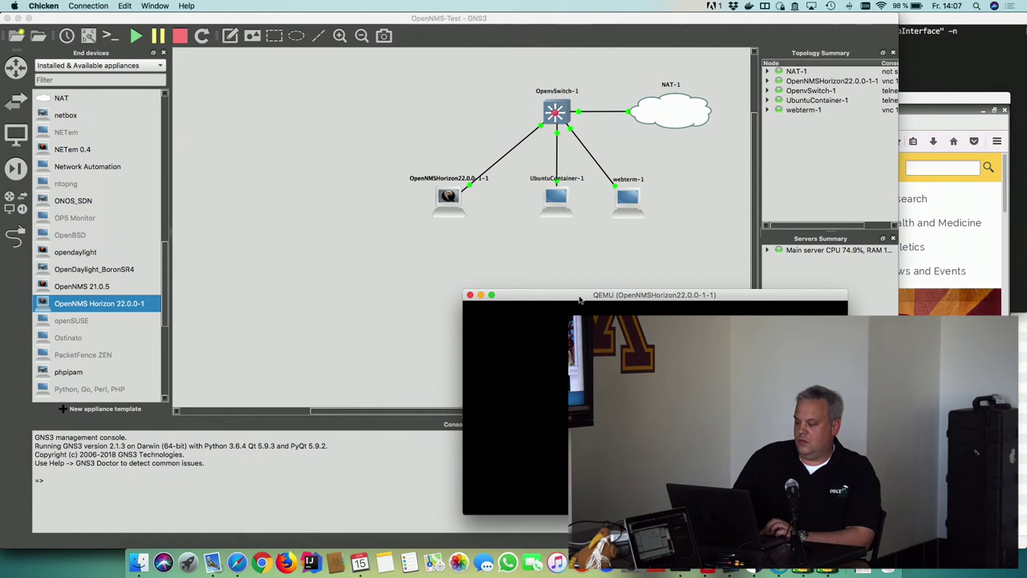
# Enlarge the OpenNMS console to reprint its 192.168.122.225 banner, then bring webterm Firefox forward
pyautogui.moveTo(580, 299); pyautogui.dragTo(140, 72)
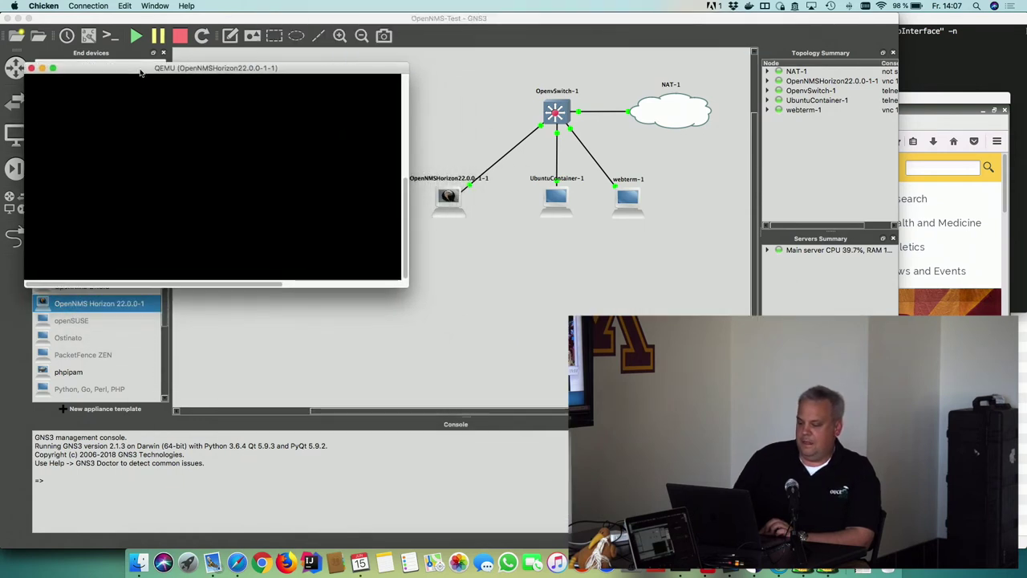
pyautogui.moveTo(408, 285); pyautogui.dragTo(546, 527)
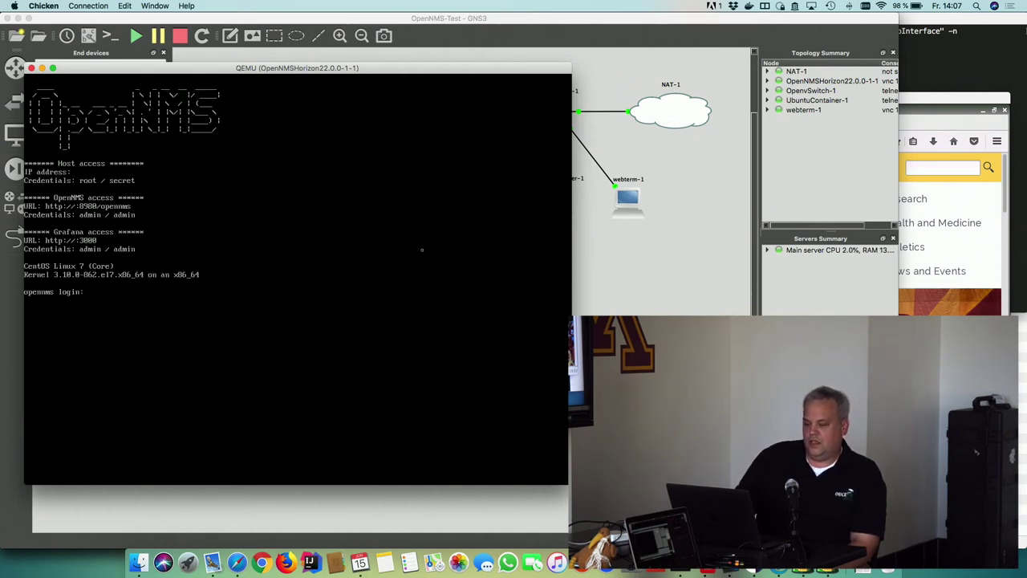
pyautogui.press('Return')
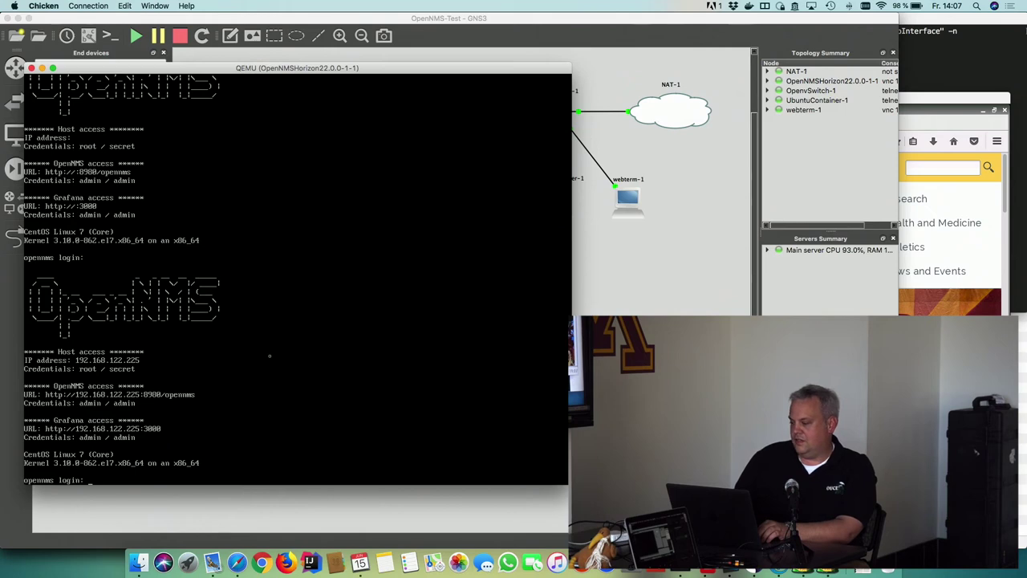
pyautogui.click(988, 96)
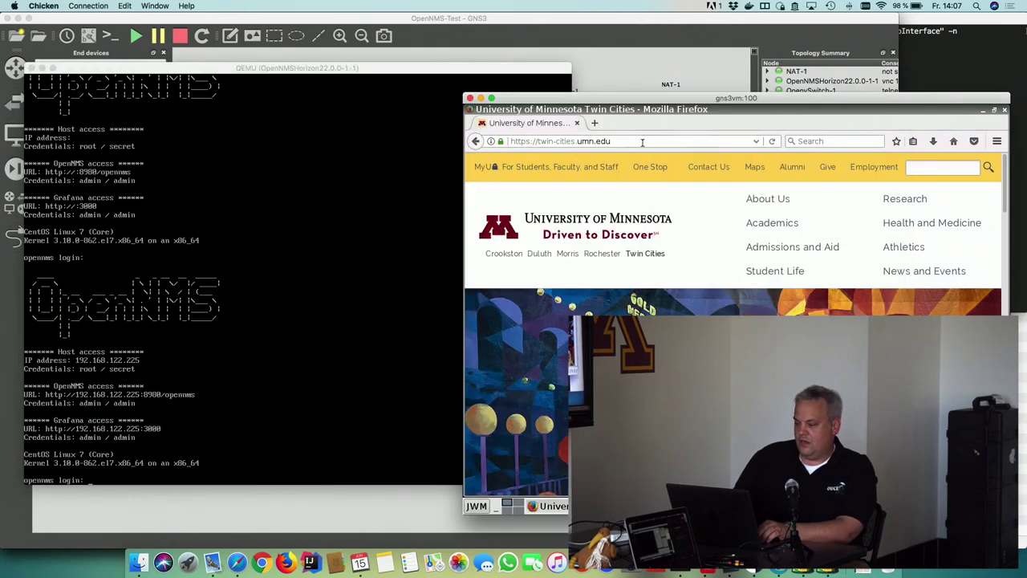
# Try loading the OpenNMS console at 192.168.122.225:8980/opennms/ in a new tab
pyautogui.click(595, 124)
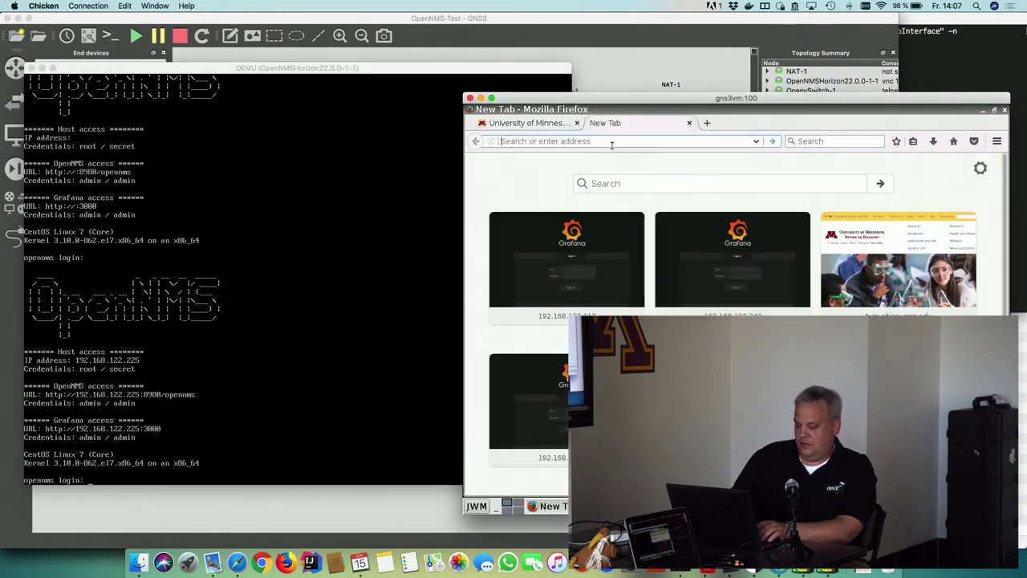
pyautogui.write('192.168.')
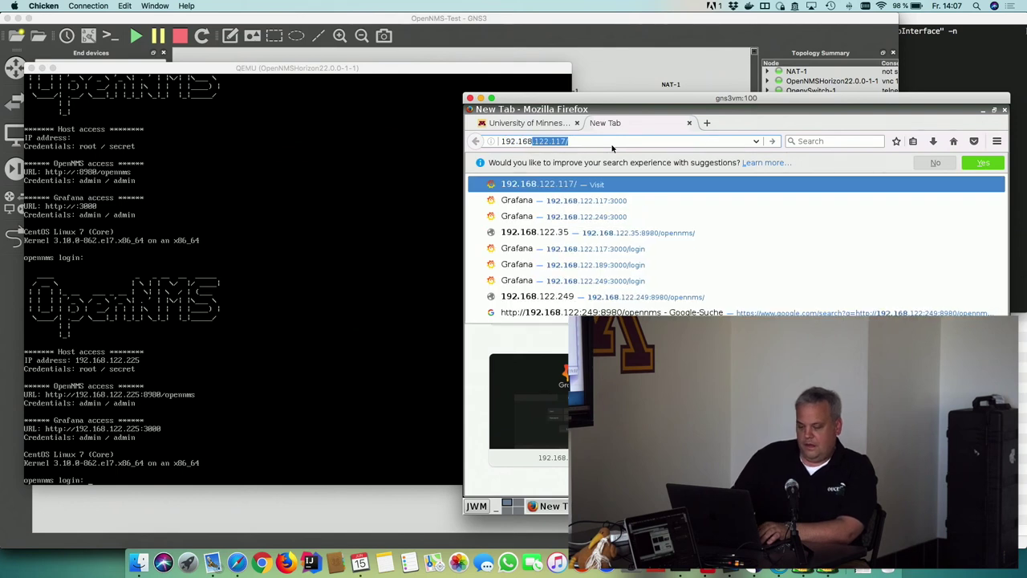
pyautogui.write('122.')
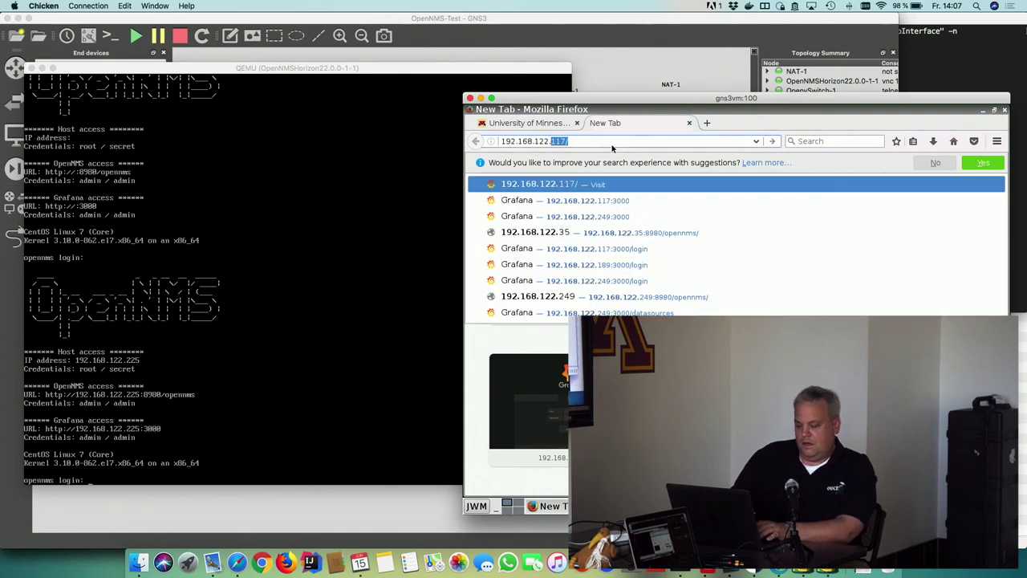
pyautogui.write('225:')
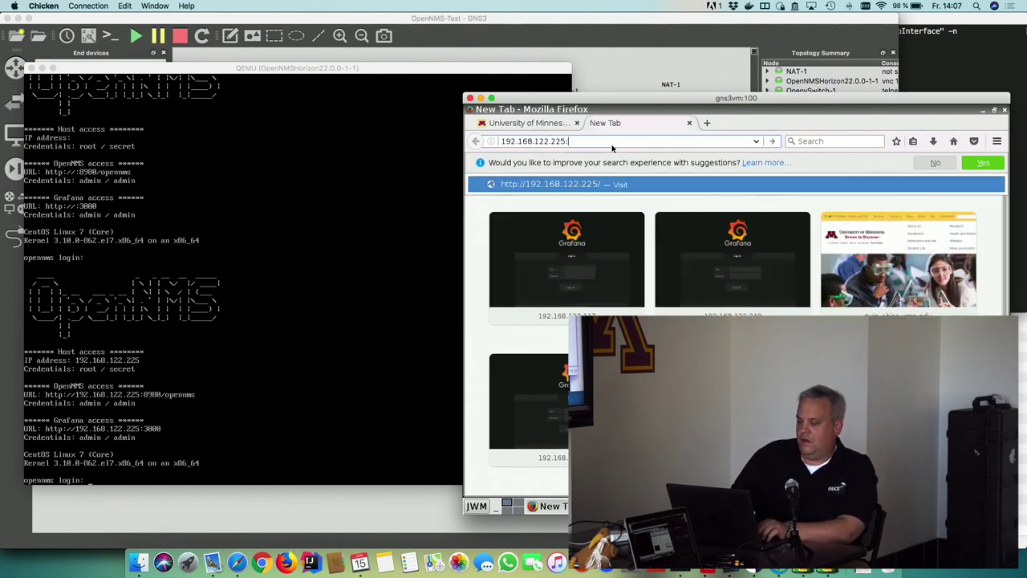
pyautogui.write('8980/open')
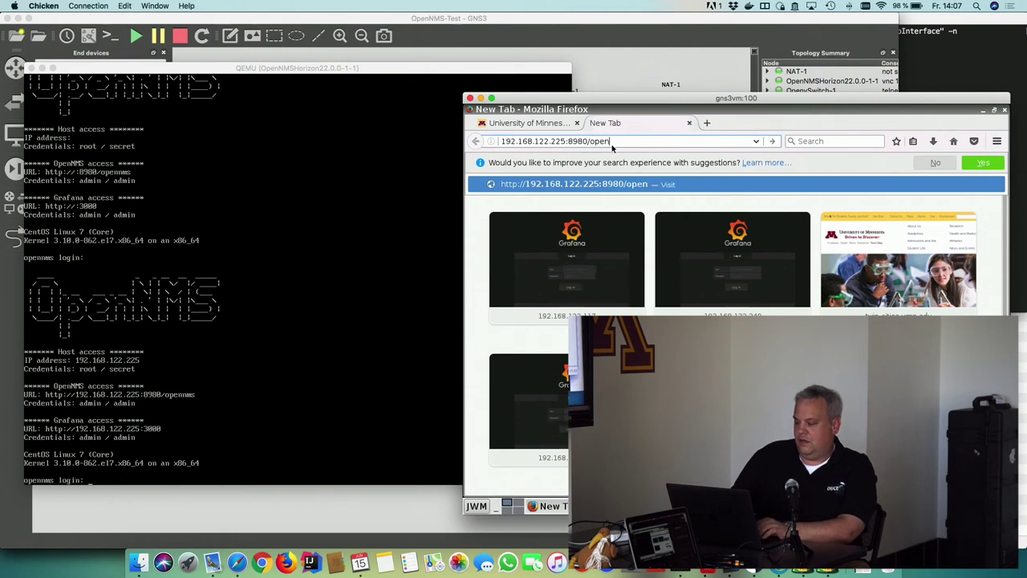
pyautogui.write('mns/')
pyautogui.press('Return')
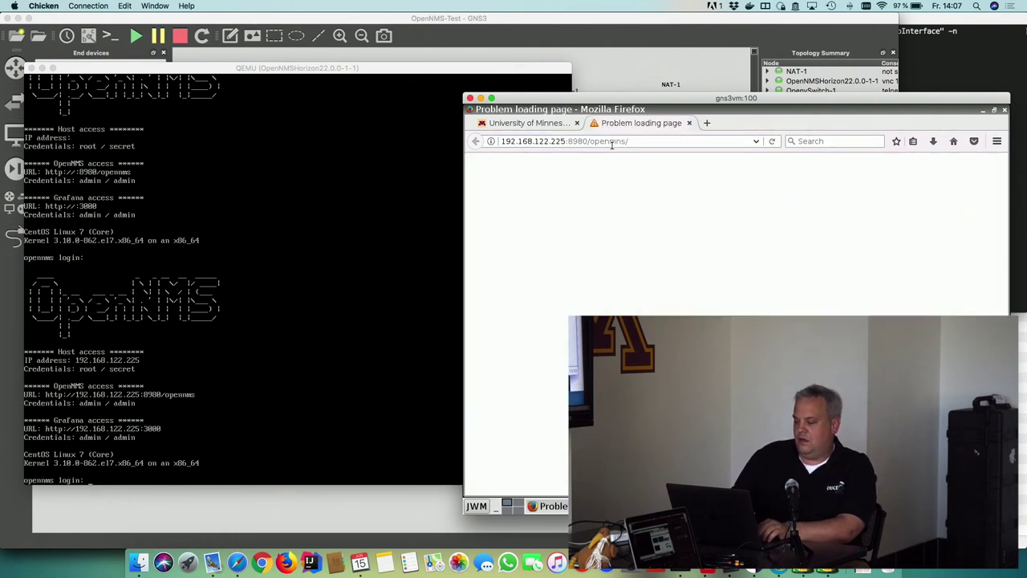
pyautogui.click(612, 141)
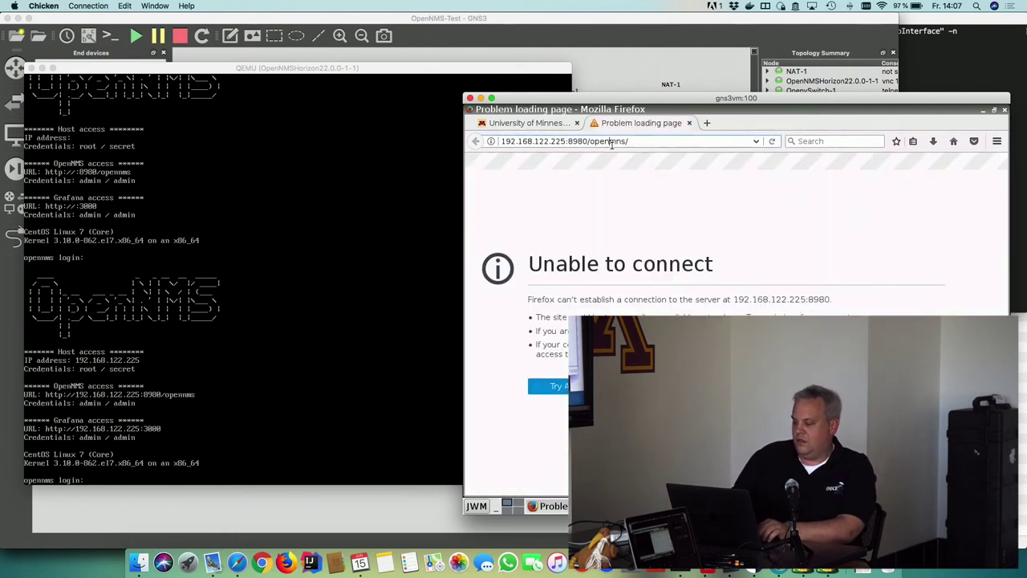
# Load 192.168.122.225:3000 in another tab, fixing the mistyped extra 1 in the address
pyautogui.click(706, 123)
pyautogui.write('192.1')
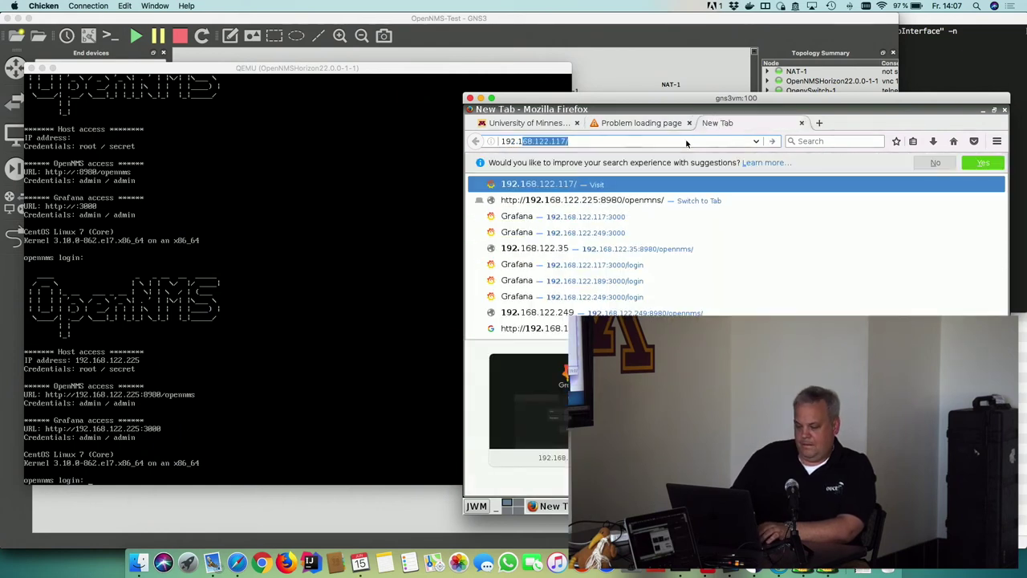
pyautogui.write('68.122.')
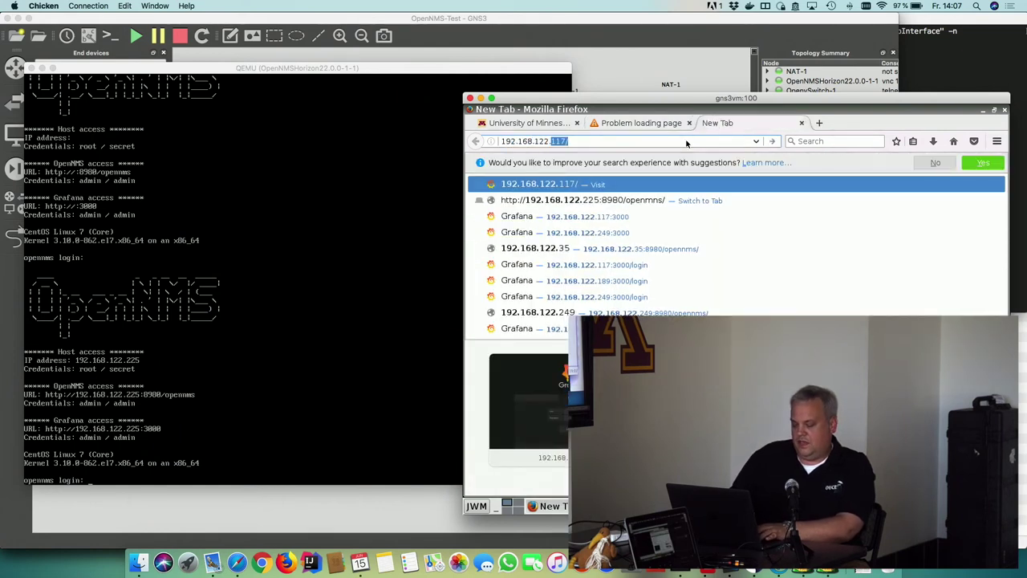
pyautogui.write('1225:3')
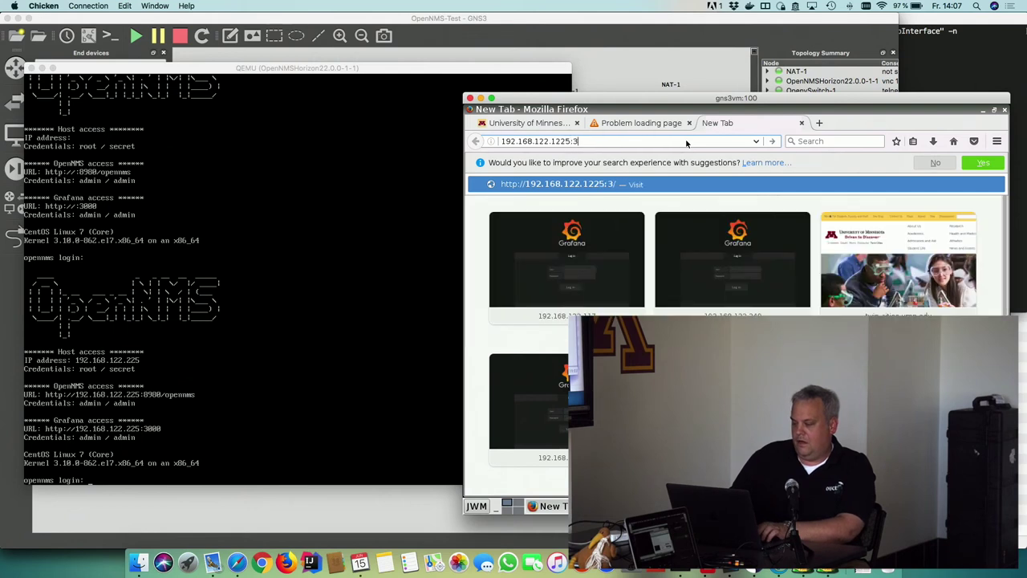
pyautogui.write('000')
pyautogui.press('Return')
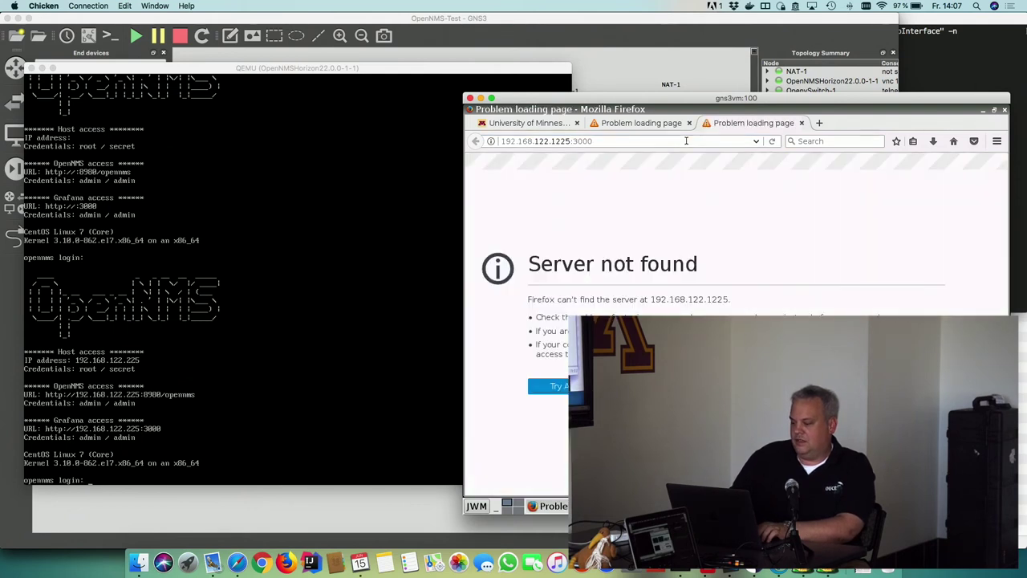
pyautogui.click(556, 141)
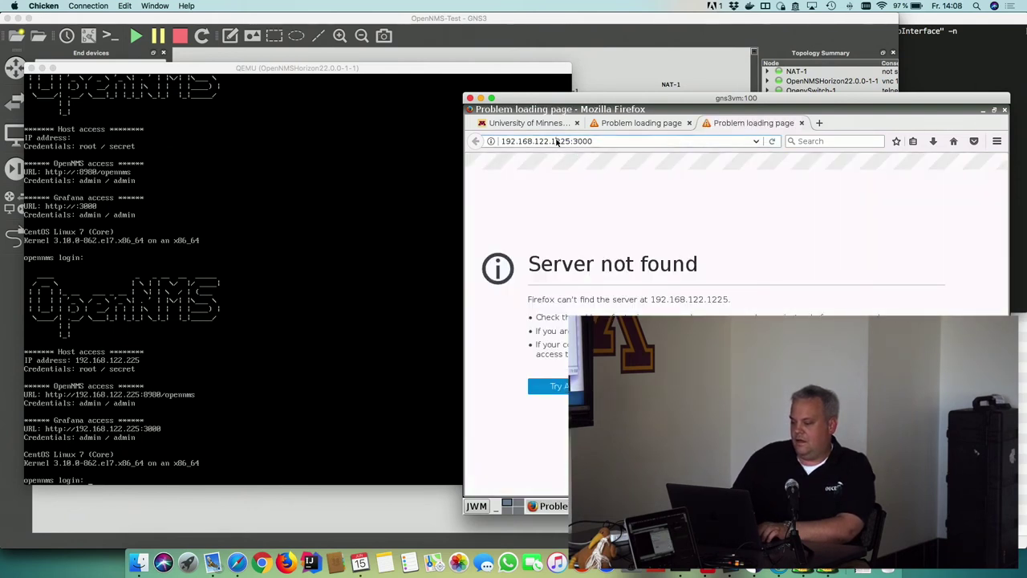
pyautogui.press('BackSpace')
pyautogui.press('Return')
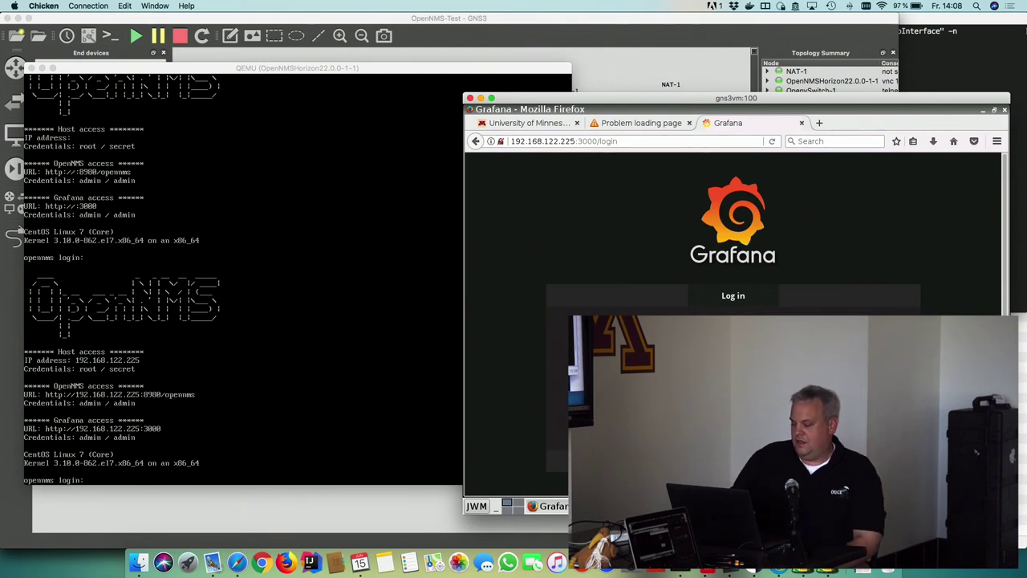
# Sign in to Grafana, decline saving the login, and check the Home dashboard
pyautogui.press('Return')
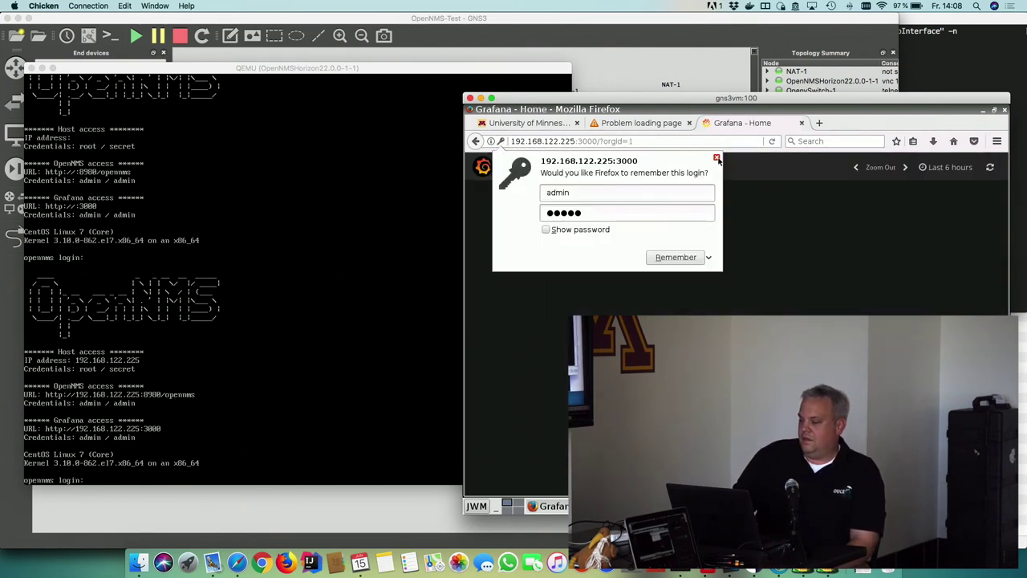
pyautogui.click(716, 158)
pyautogui.click(651, 122)
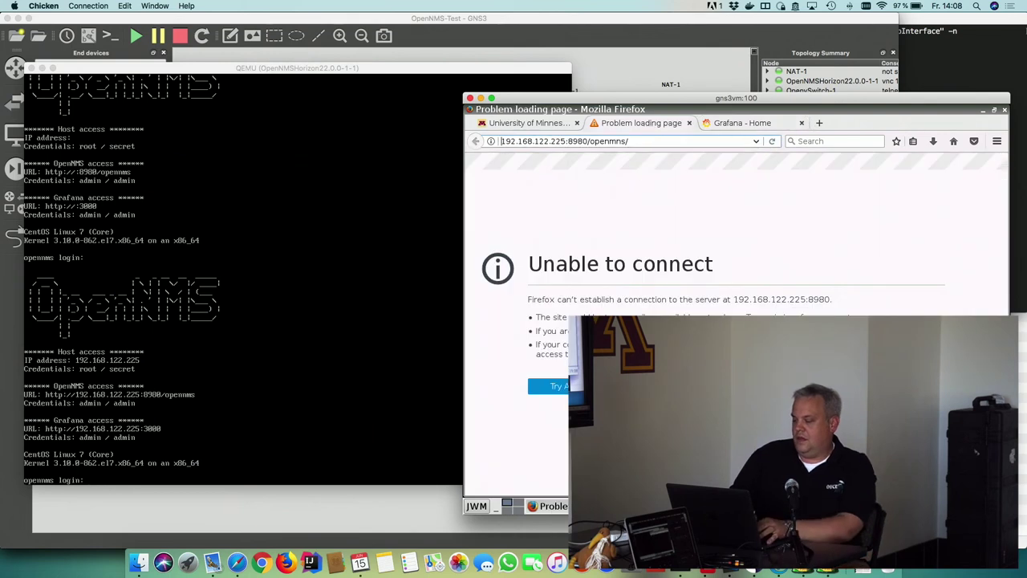
pyautogui.click(746, 120)
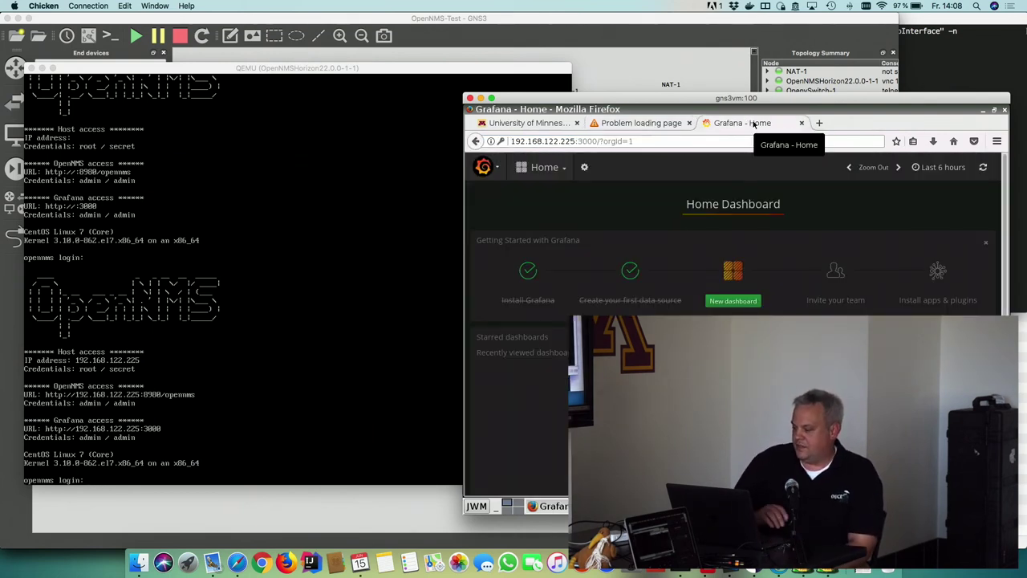
# Reload the OpenNMS tab until 192.168.122.225:8980/opennms/ answers with Page Not Found
pyautogui.click(653, 125)
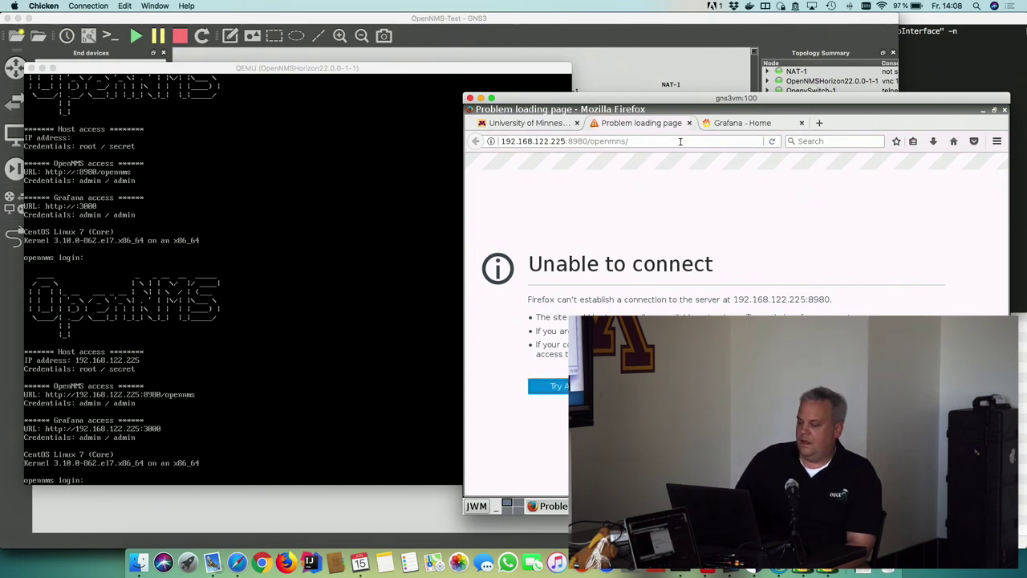
pyautogui.click(748, 122)
pyautogui.click(654, 119)
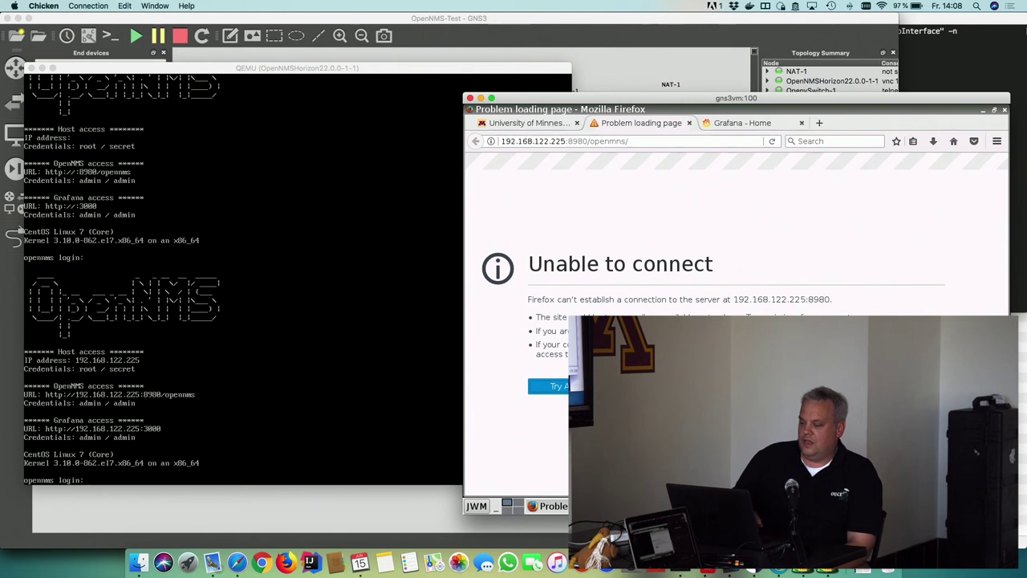
pyautogui.hotkey('ctrl', 'r')
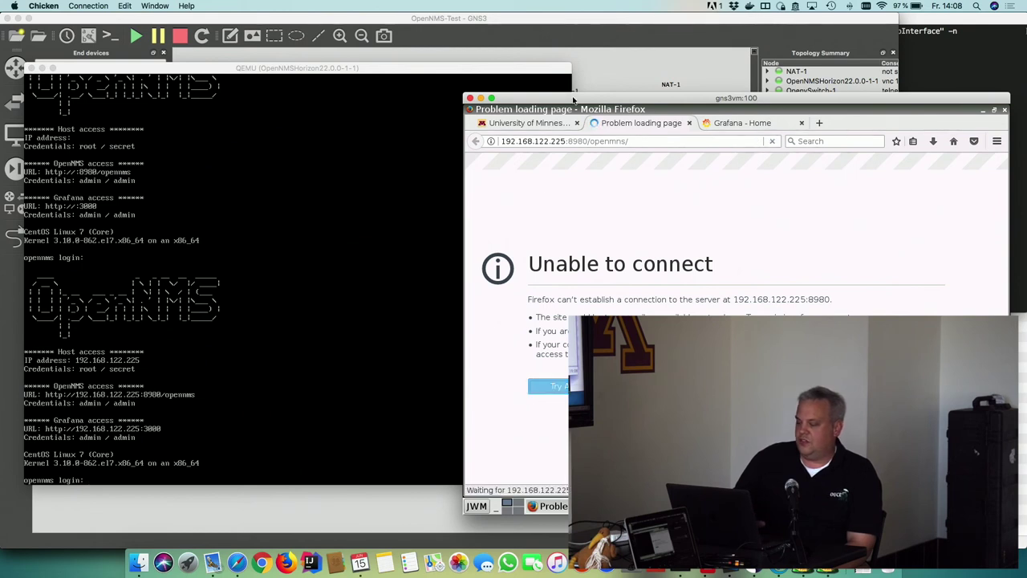
# Strip opennms/ from the address and load the server root at 192.168.122.225:8980
pyautogui.click(636, 138)
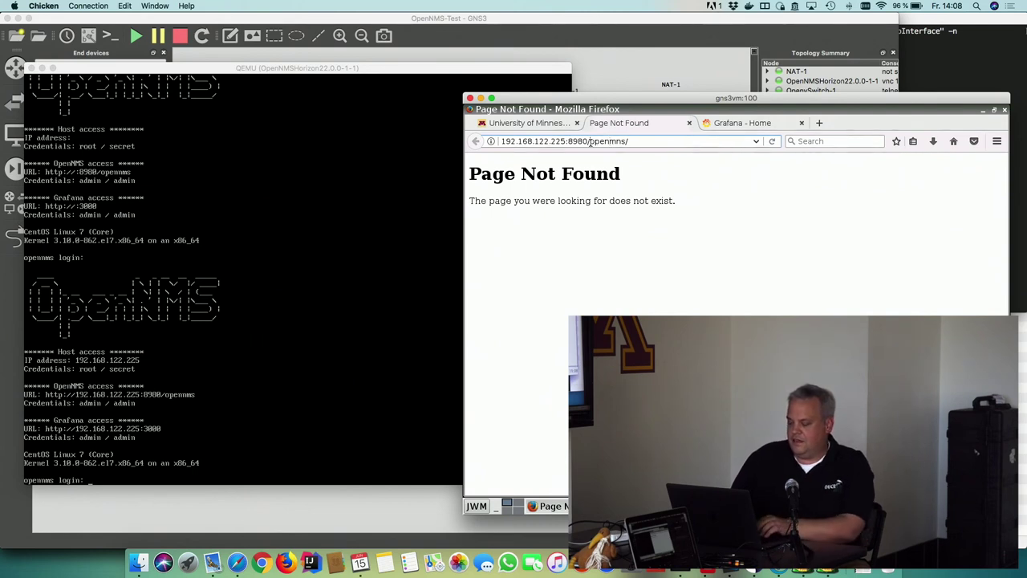
pyautogui.moveTo(590, 142); pyautogui.dragTo(676, 142)
pyautogui.press('BackSpace')
pyautogui.press('Return')
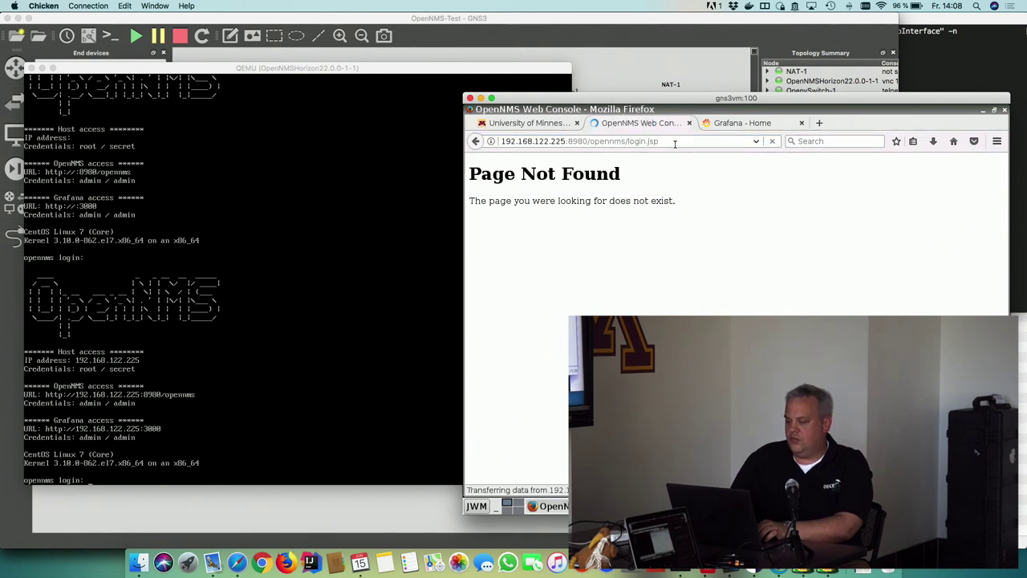
# Log in to OpenNMS as admin with the password, declining to save the login
pyautogui.write('ad')
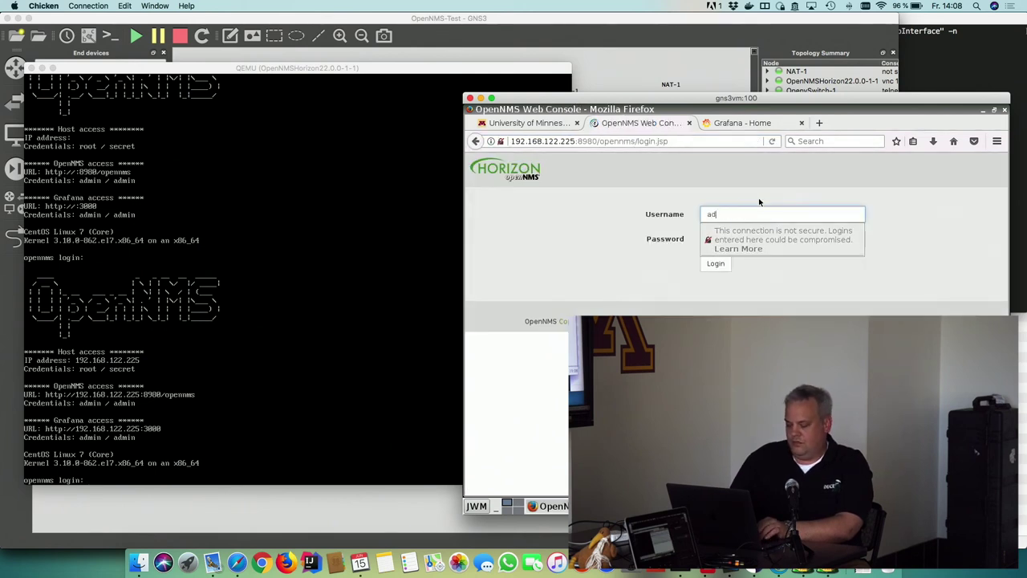
pyautogui.write('min')
pyautogui.press('Tab')
pyautogui.write('admin')
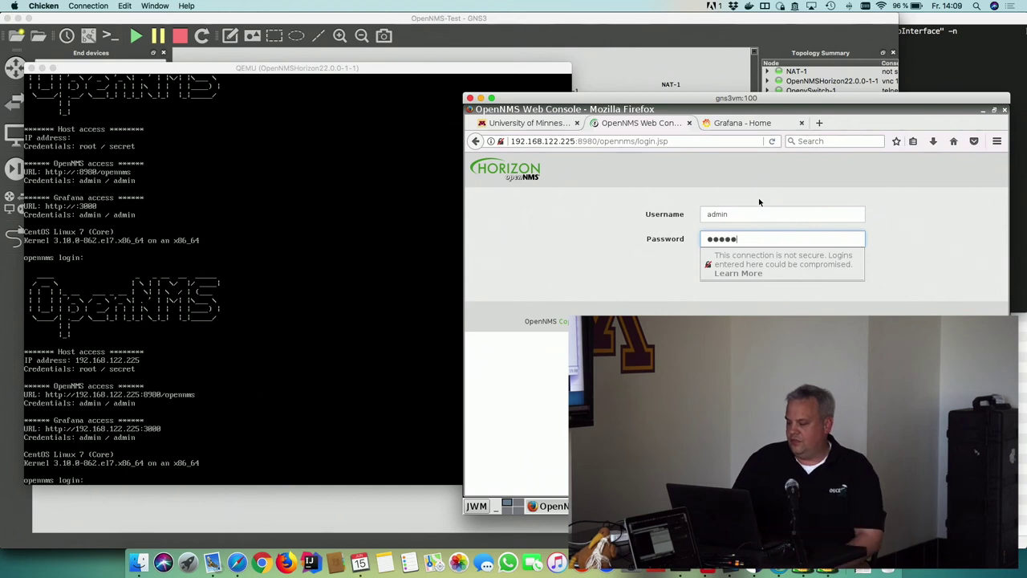
pyautogui.press('Return')
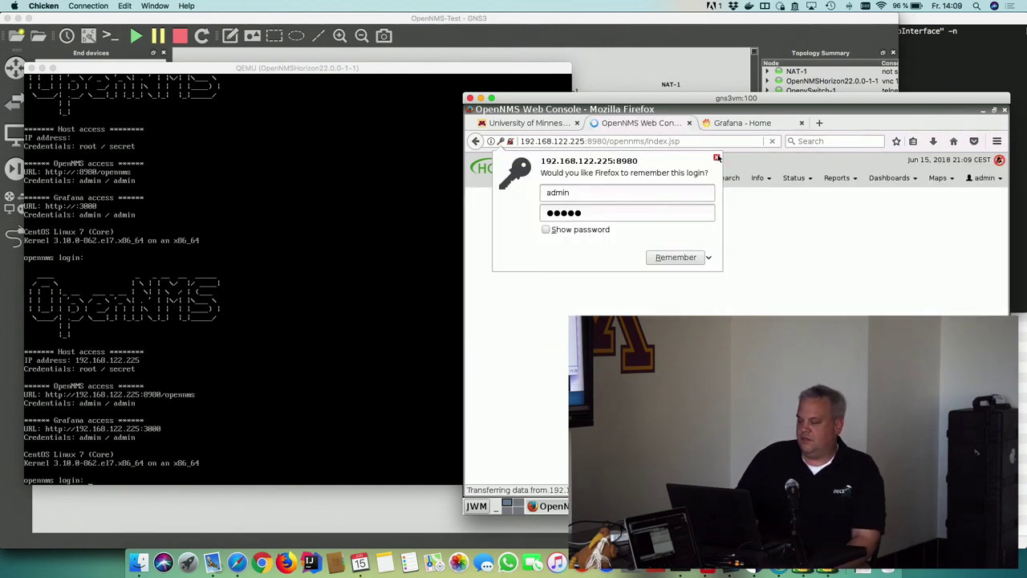
pyautogui.click(717, 158)
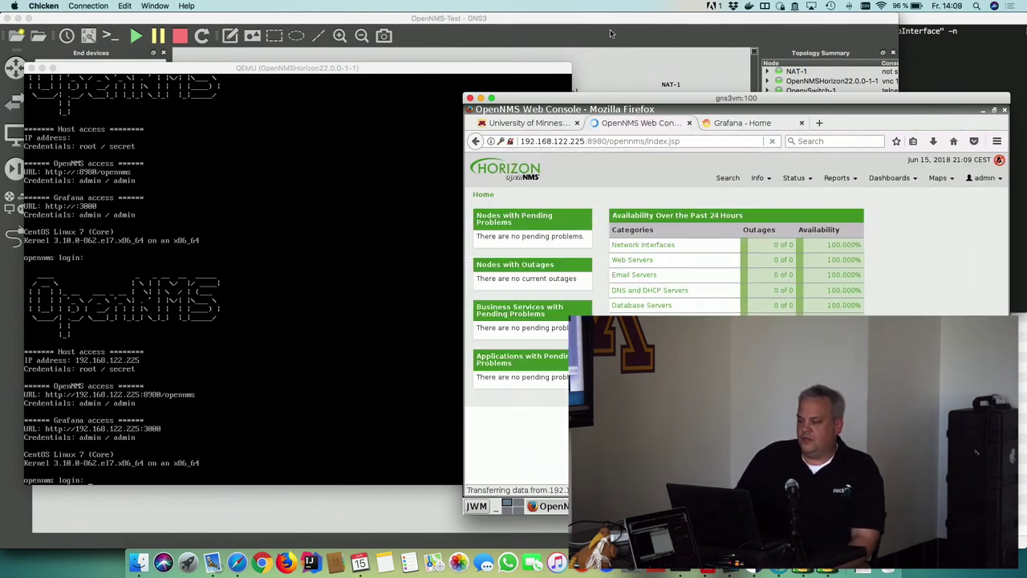
# Close the Reader View tip and opt out of anonymous usage statistics
pyautogui.click(610, 30)
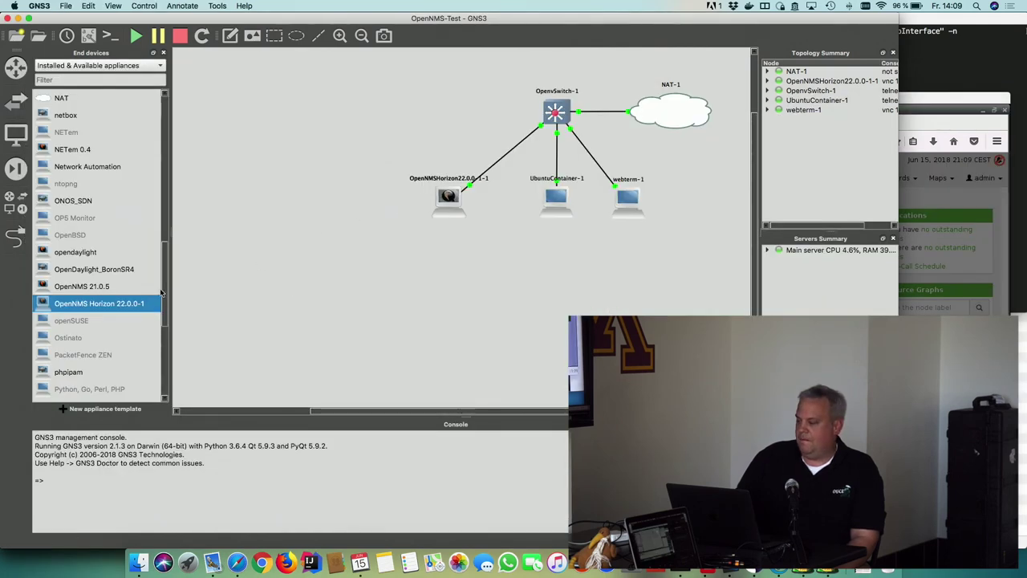
pyautogui.click(944, 103)
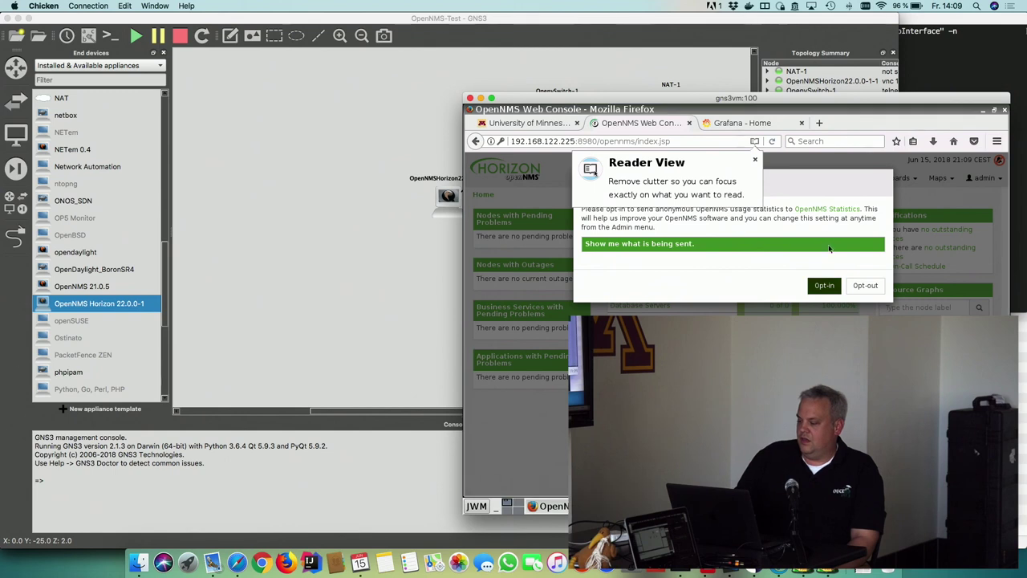
pyautogui.click(833, 245)
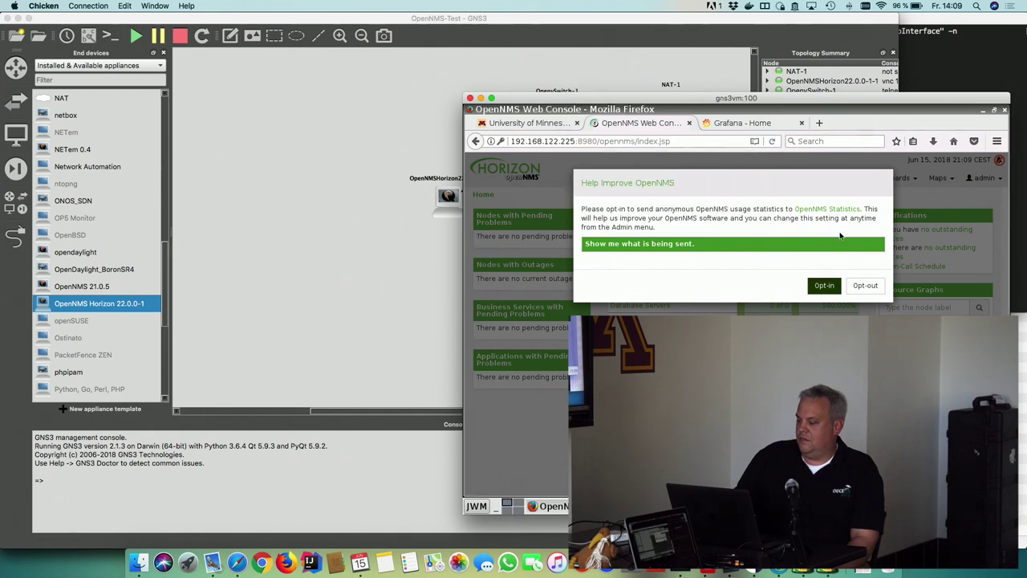
pyautogui.click(875, 285)
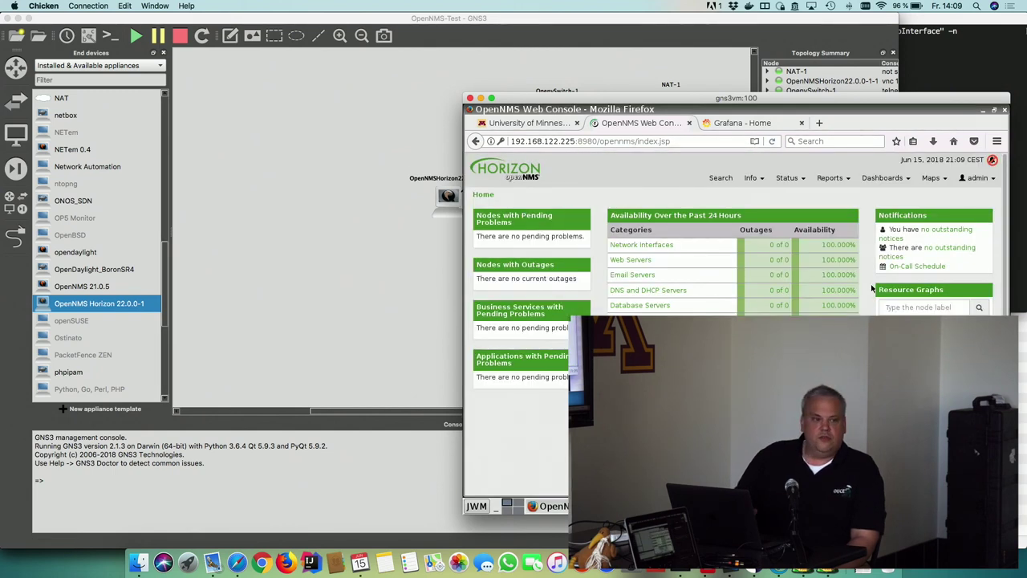